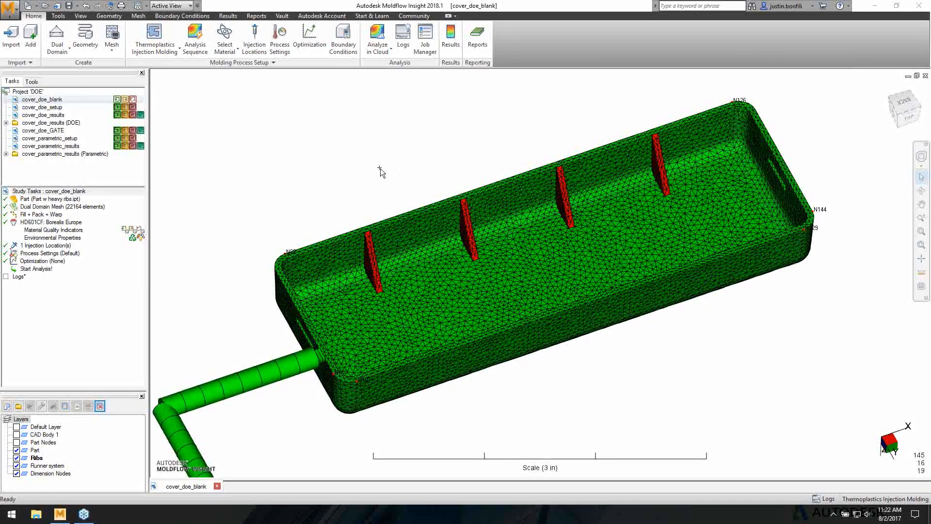
- Hide the Ribs, Runner system and Part layers, leaving only the Dimension Nodes visible
mouse_move(379, 167)
middle_down()
mouse_move(384, 179)
mouse_move(385, 166)
middle_up()
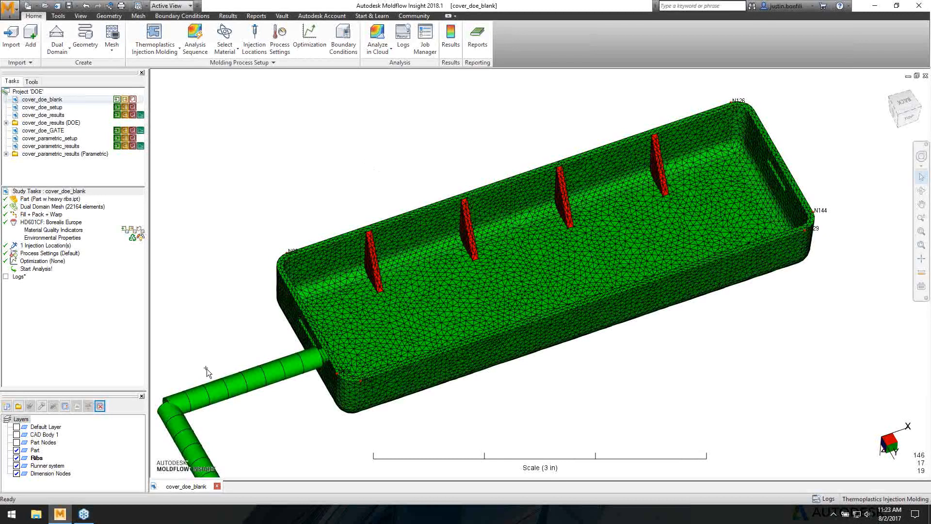
click(16, 458)
click(16, 465)
click(17, 473)
click(16, 473)
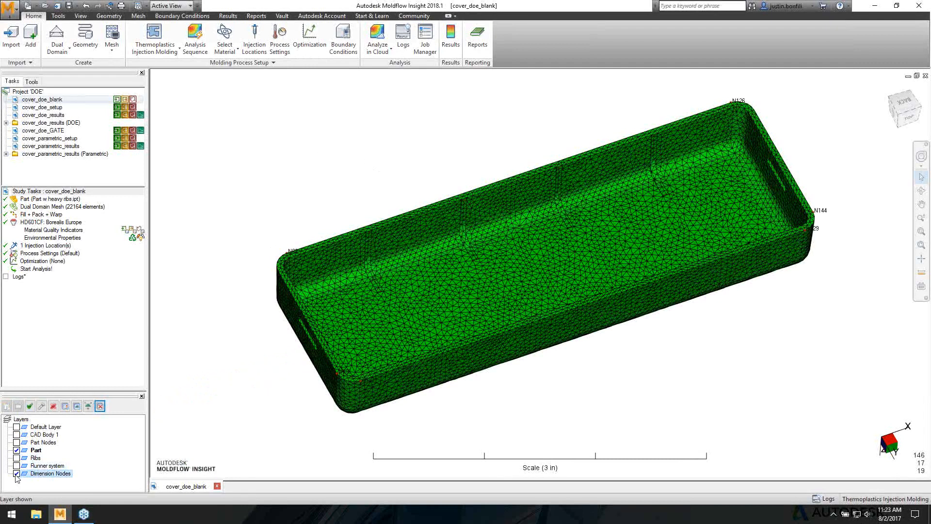
click(16, 450)
- Create an optimization critical dimension 'widhh gate' between nodes N88 and N101
click(189, 16)
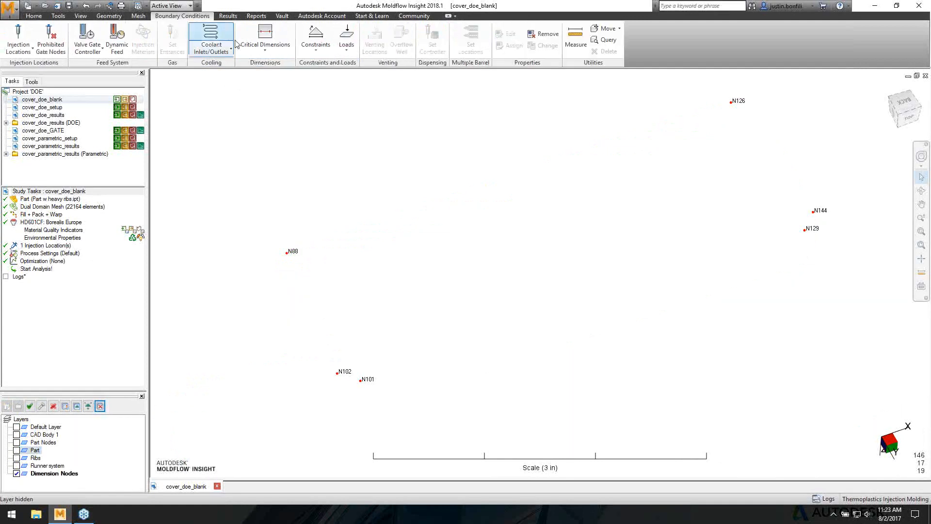
click(269, 51)
click(273, 87)
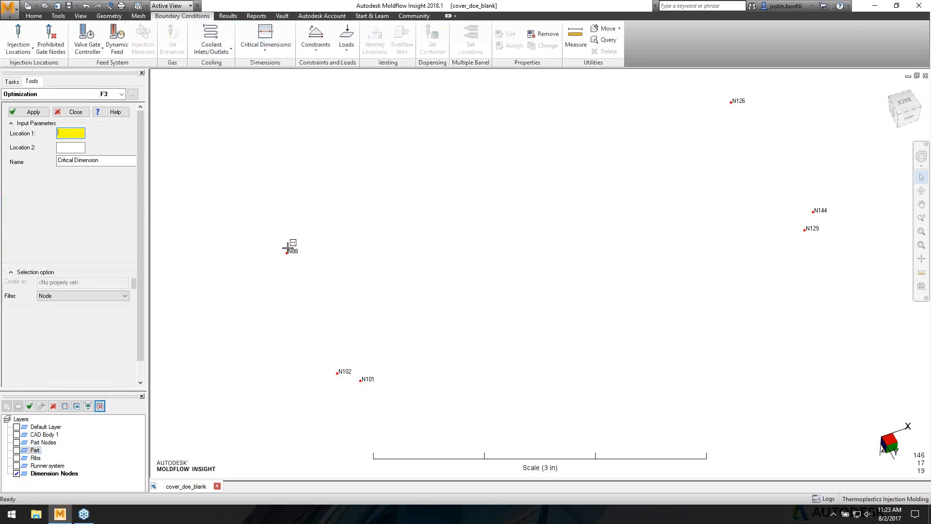
click(288, 250)
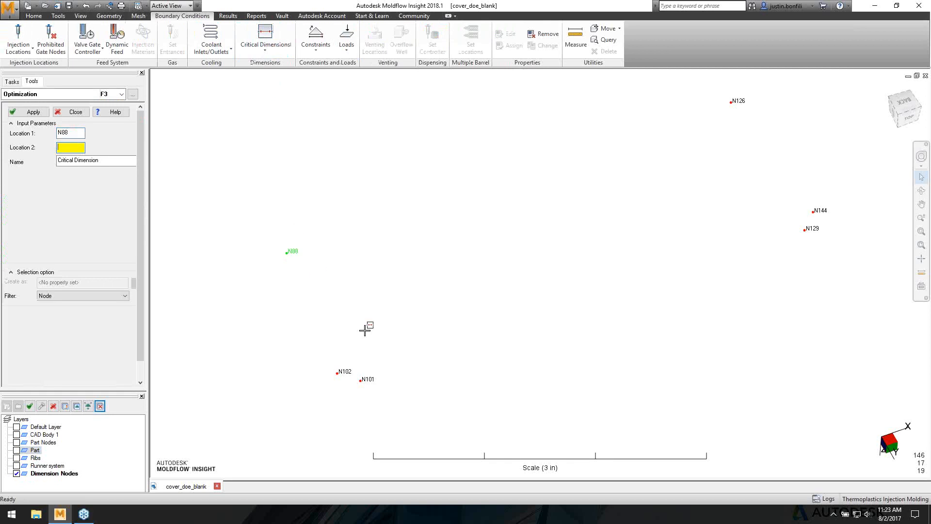
click(360, 379)
drag(98, 160, 44, 160)
text(widh)
text(h gate)
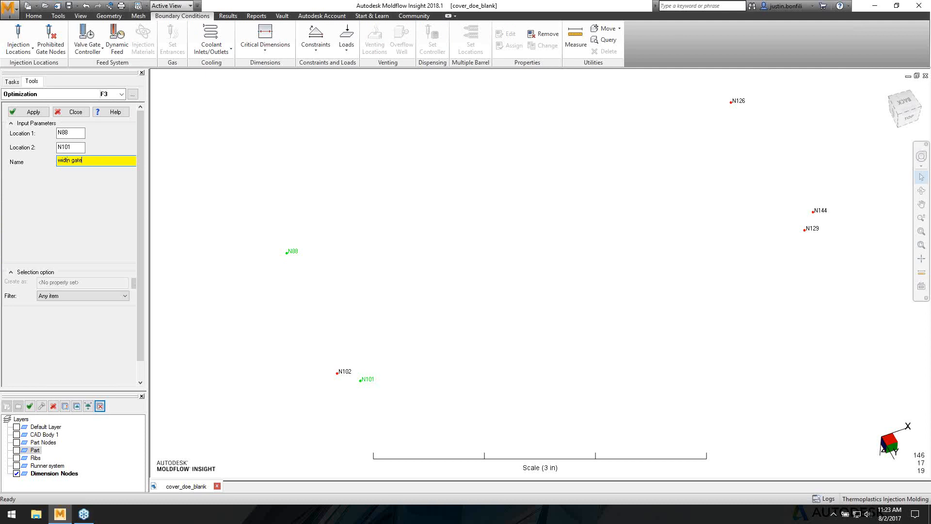
click(33, 113)
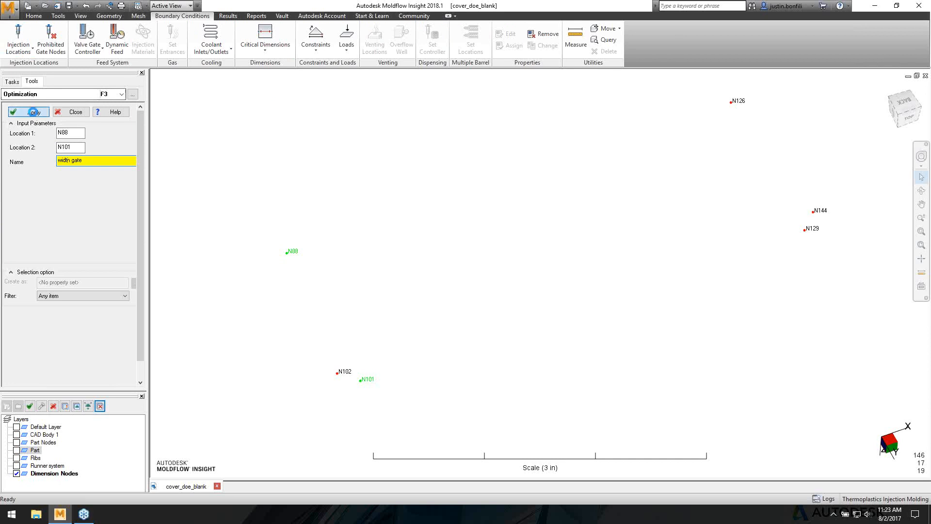
- Add a critical dimension named 'length' between nodes N102 and N144
click(337, 372)
click(813, 211)
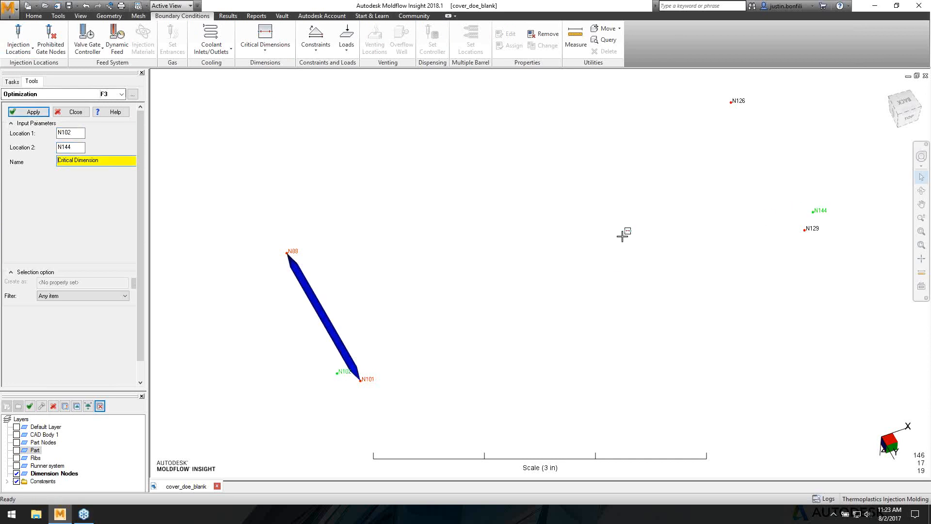
drag(97, 160, 48, 153)
key(BackSpace)
text(length)
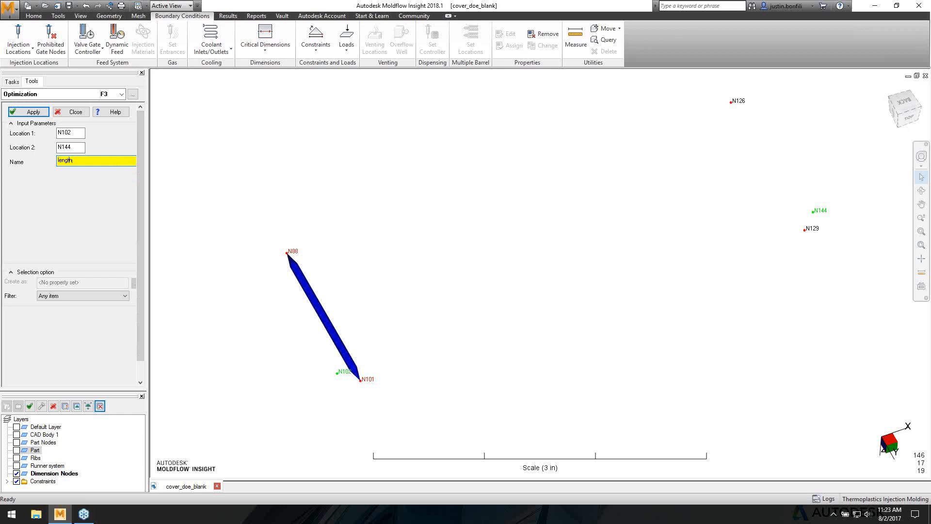
click(28, 111)
- Add a critical dimension 'width ep' between nodes N126 and N129, then finish
click(730, 101)
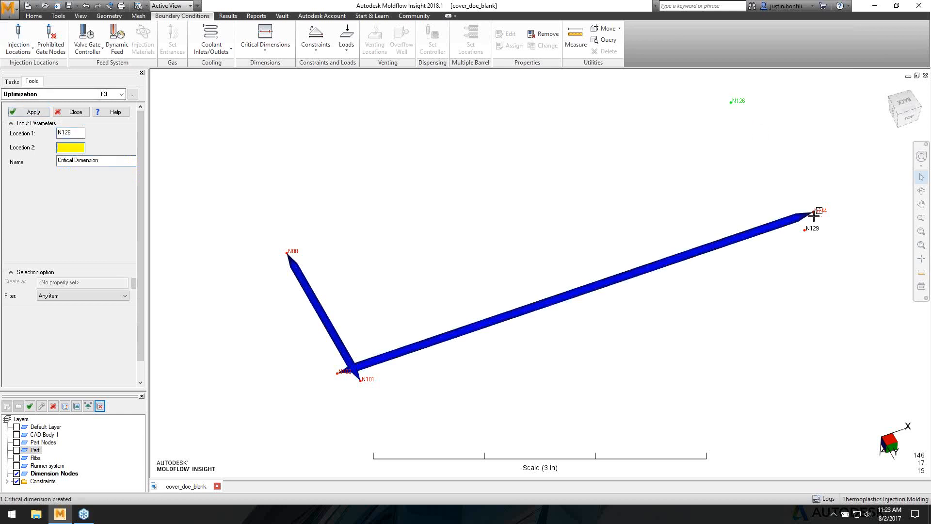
click(805, 229)
drag(107, 160, 5, 137)
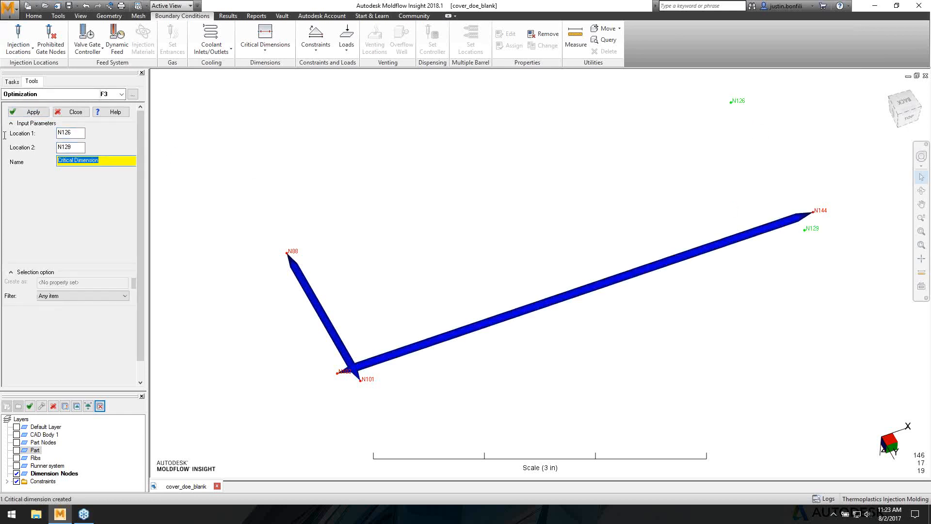
text(width ep)
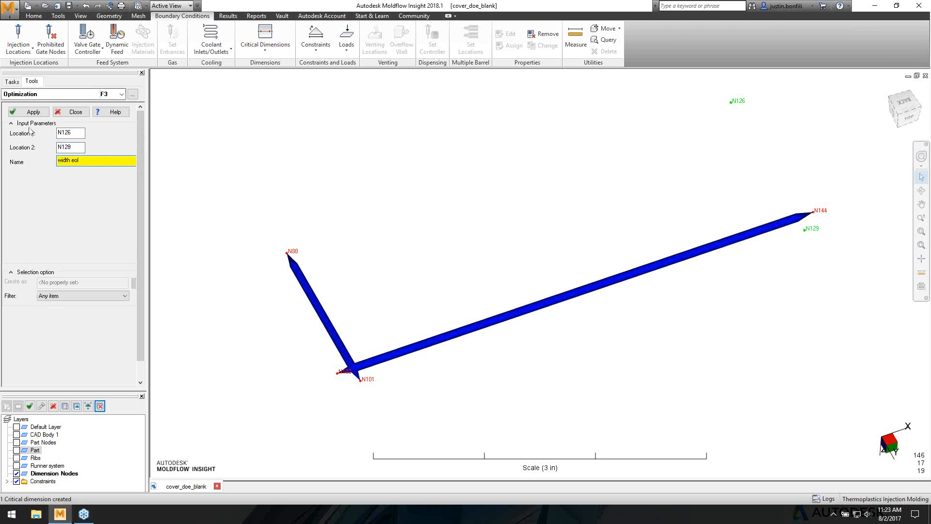
click(29, 112)
click(75, 112)
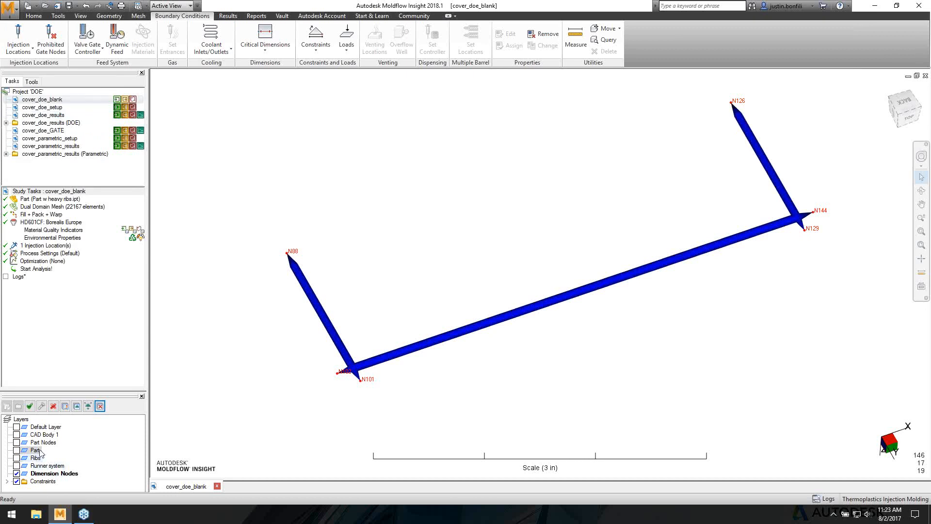
- Show Critical dimensions, Runner system, Ribs, Part and Part Nodes layers, and zoom toward the ribs
click(7, 481)
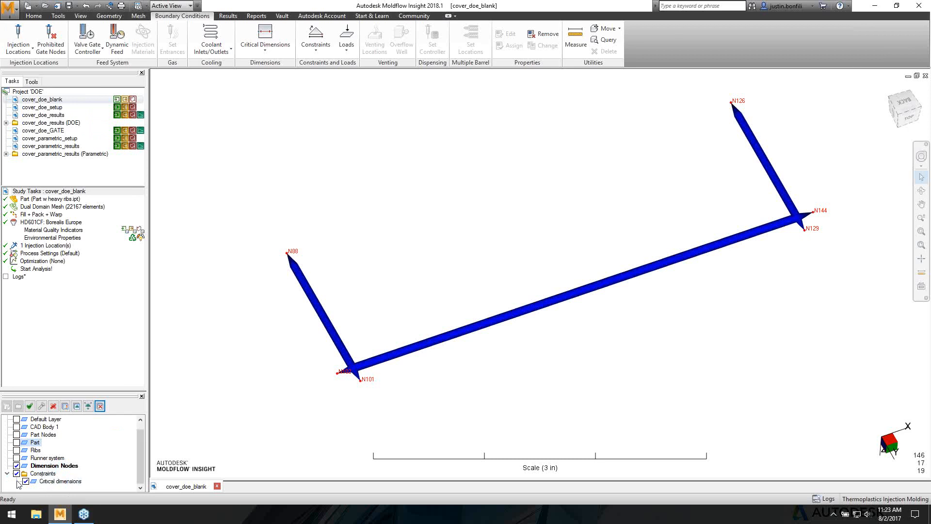
click(26, 481)
click(26, 481)
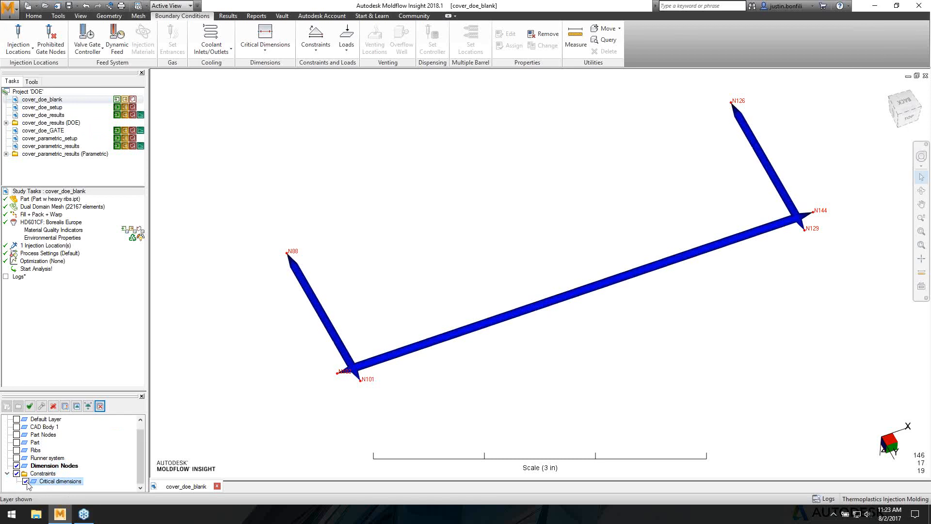
click(17, 457)
click(17, 450)
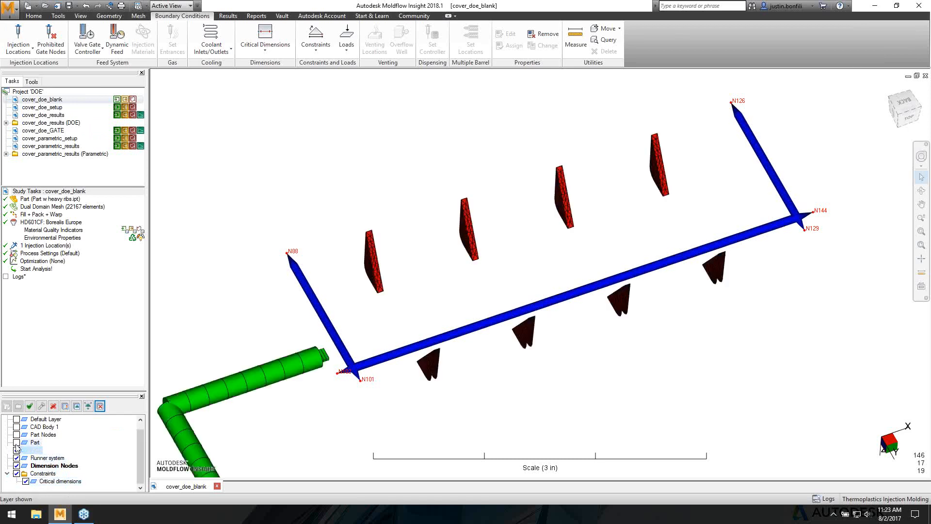
click(16, 442)
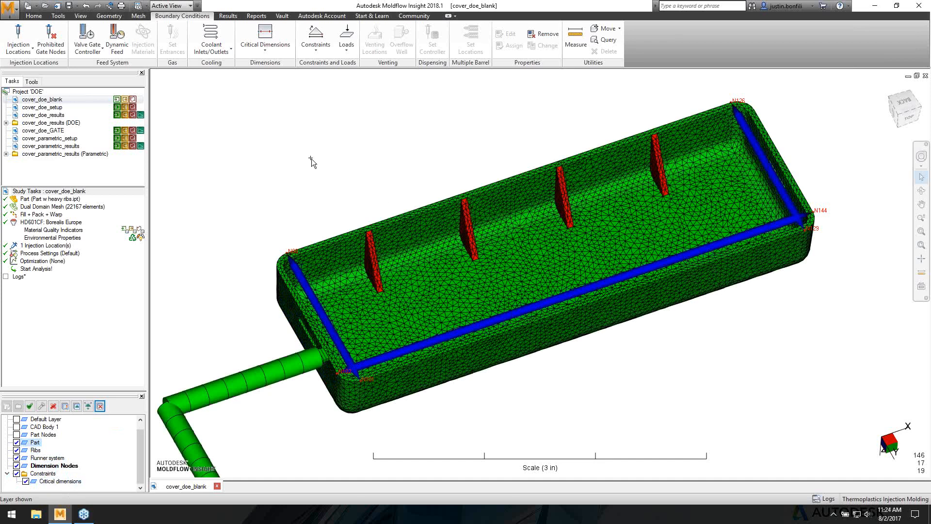
click(16, 434)
middle_click(405, 205)
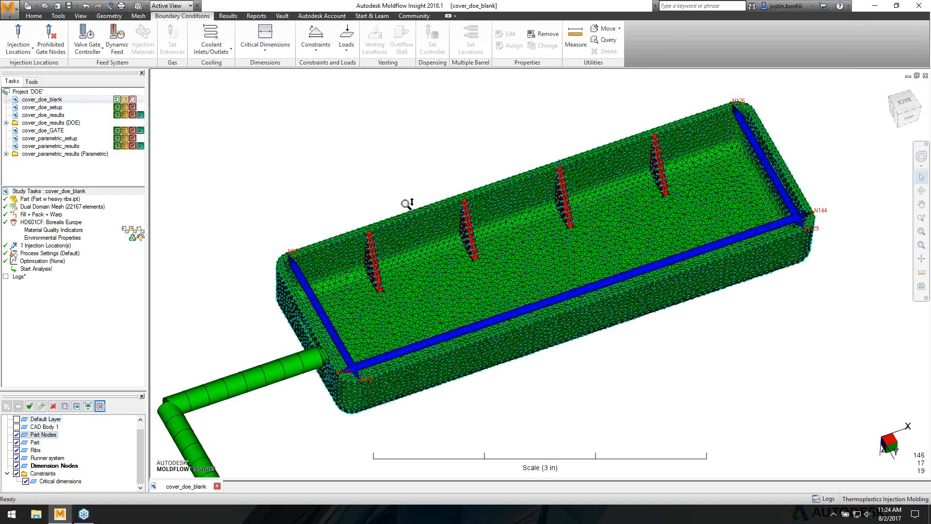
drag(405, 204, 412, 146)
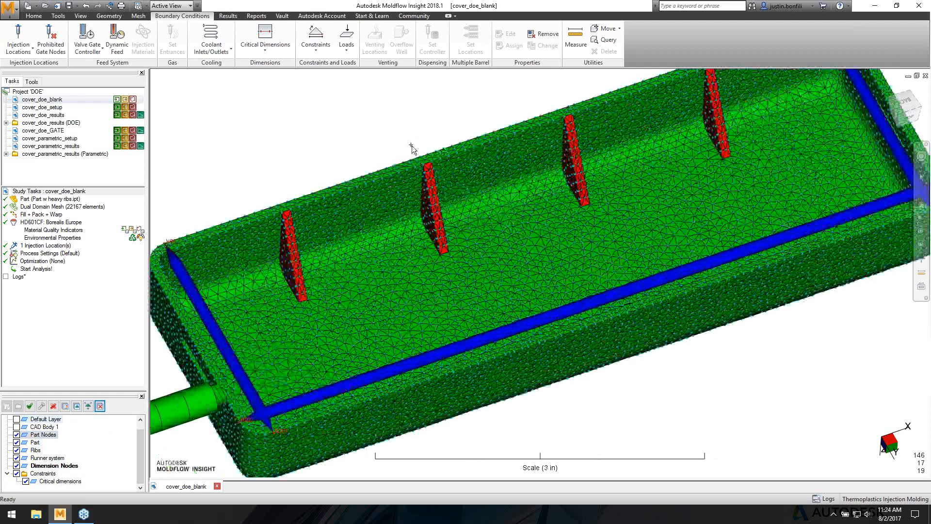
scroll(412, 146, up, 5)
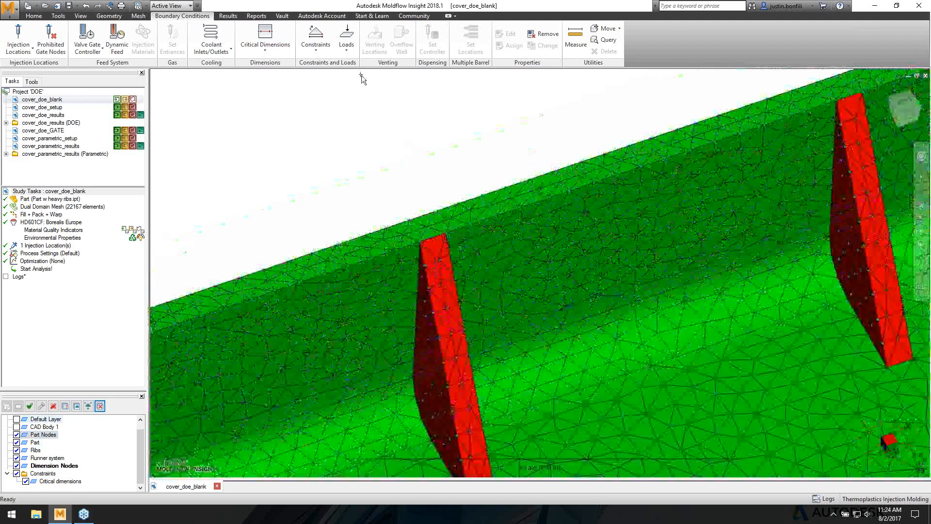
- Select the edge nodes on the same surface and save them as selection list 'edge noods'
click(138, 16)
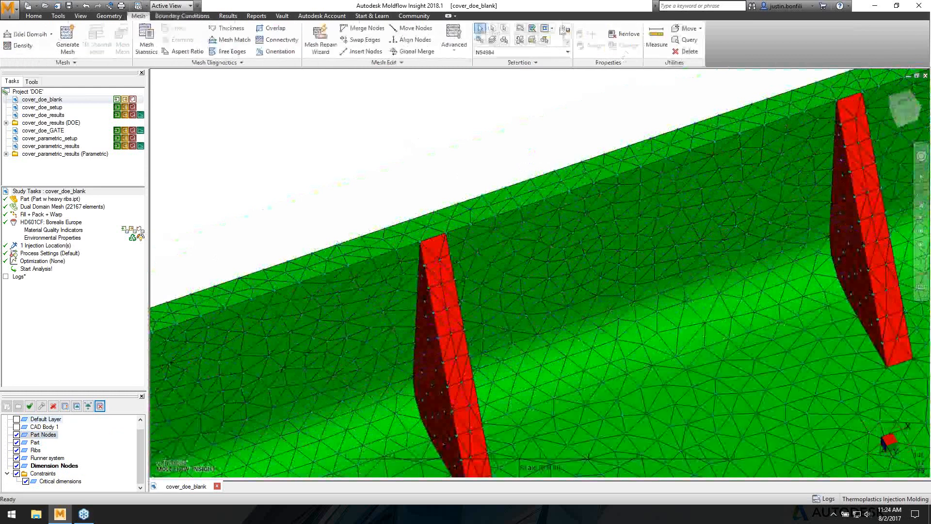
click(552, 30)
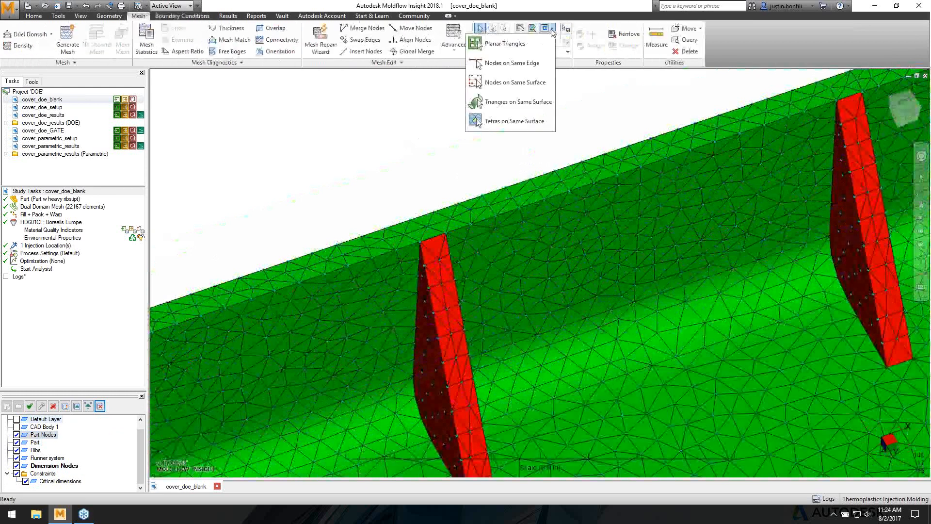
click(515, 83)
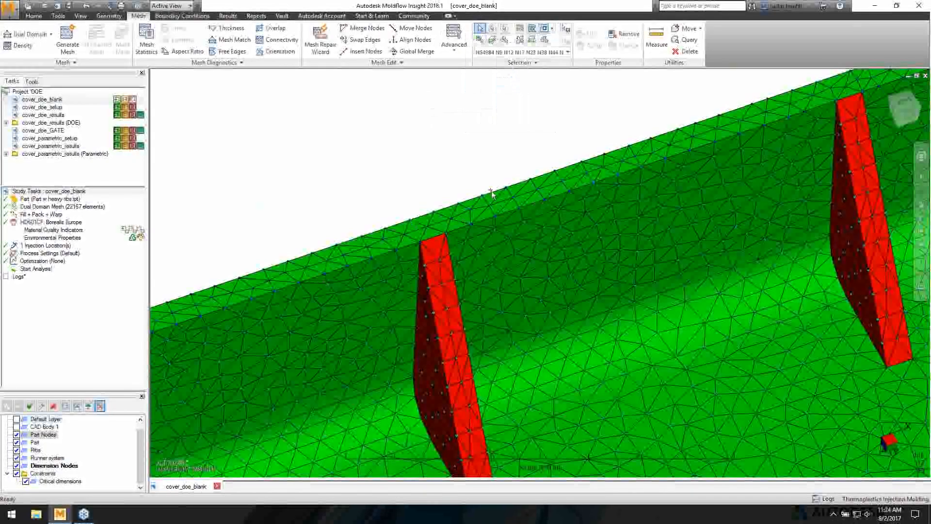
click(565, 29)
text(edge noodes)
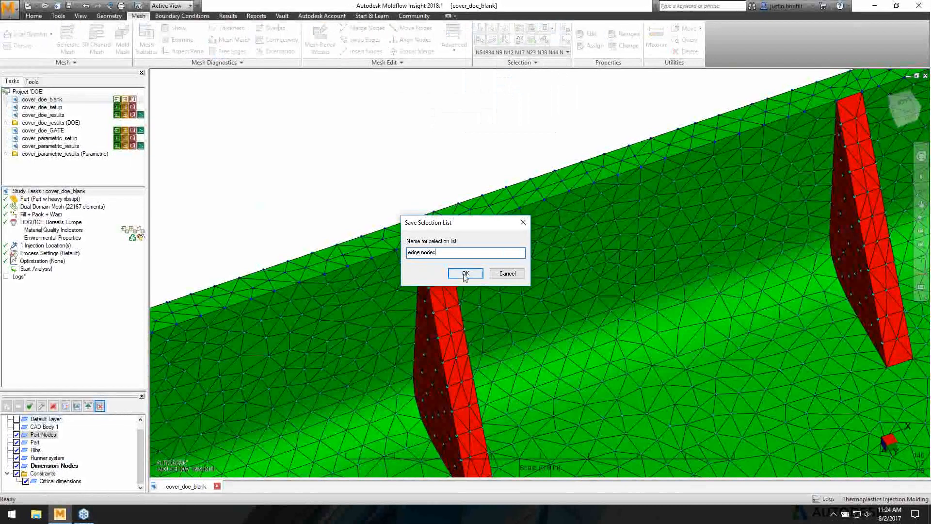
click(465, 274)
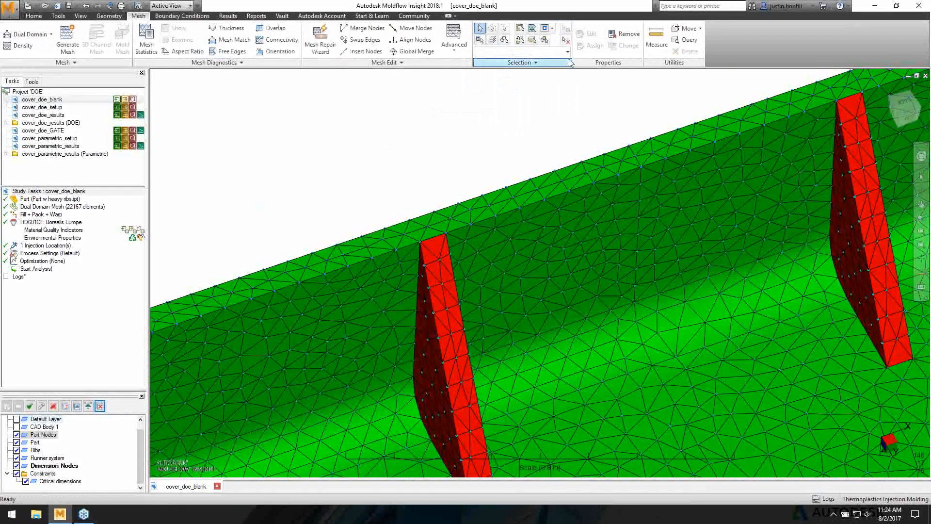
click(567, 52)
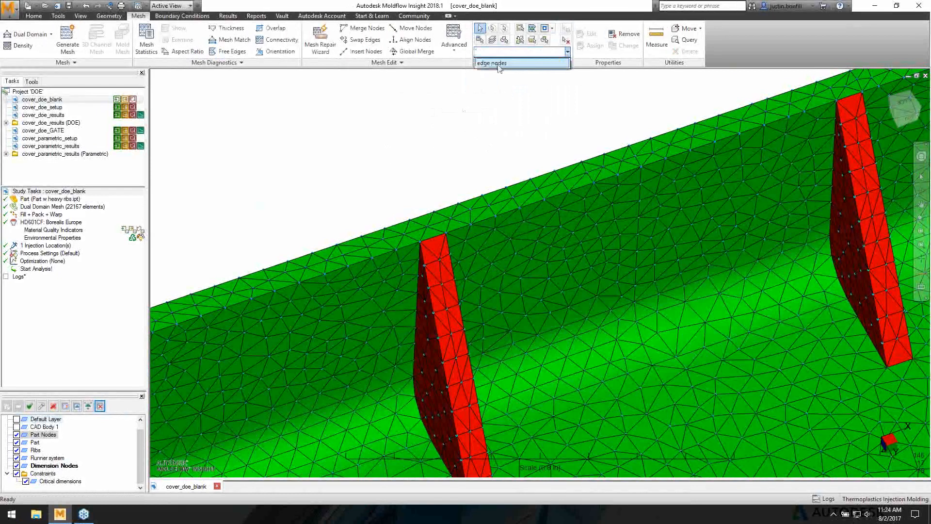
click(305, 212)
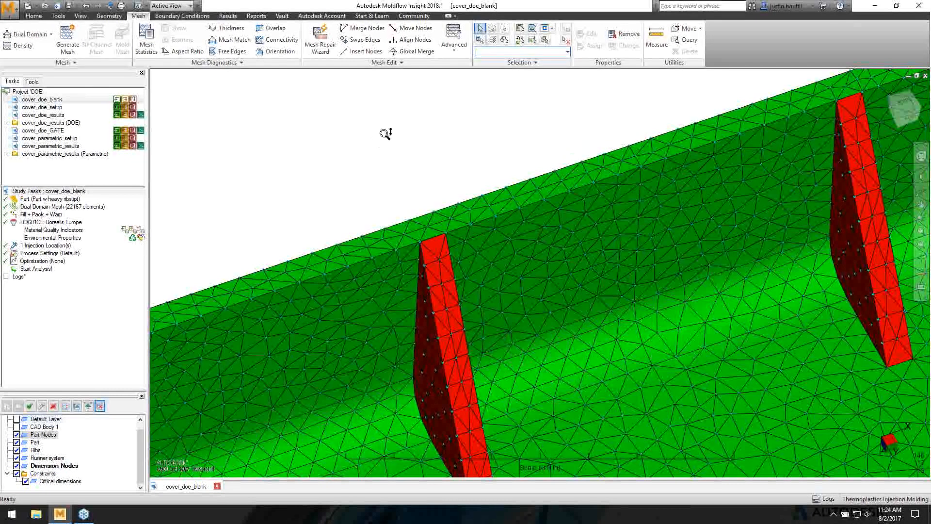
middle_drag(385, 133, 462, 257)
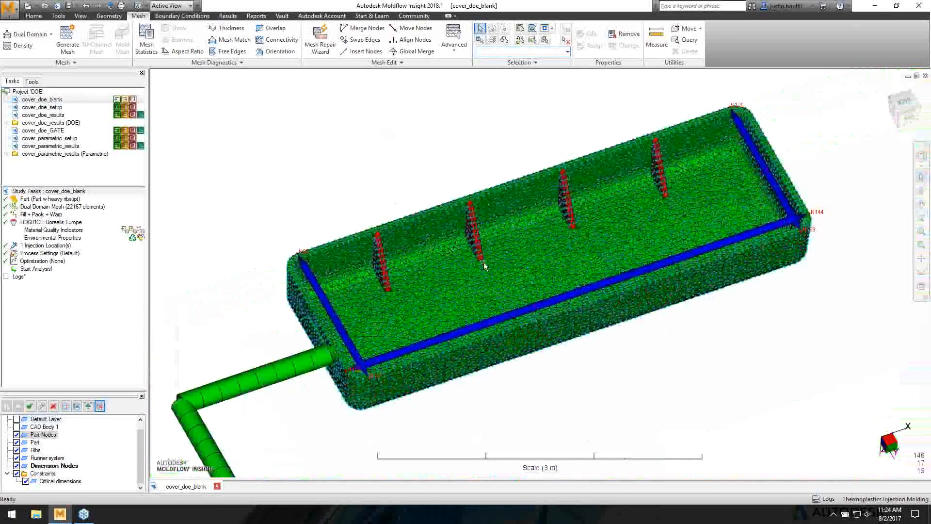
- Open the cover_doe_setup study and display its Z-component warp deflection plot
double_click(53, 107)
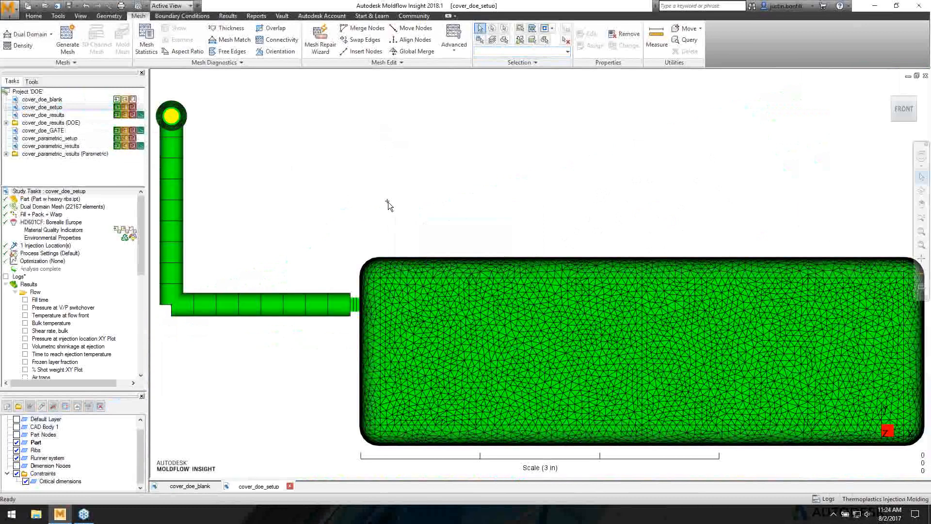
middle_drag(388, 202, 601, 231)
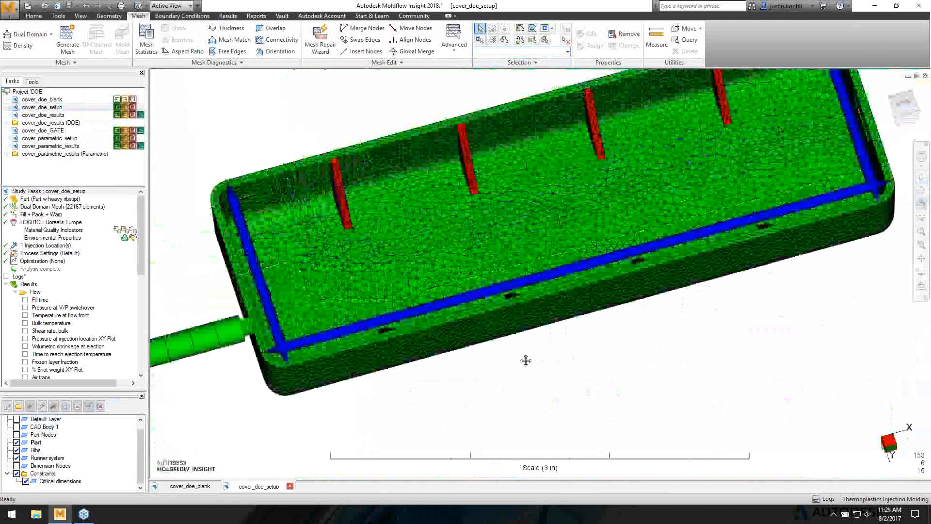
scroll(525, 360, down, 2)
scroll(33, 374, down, 10)
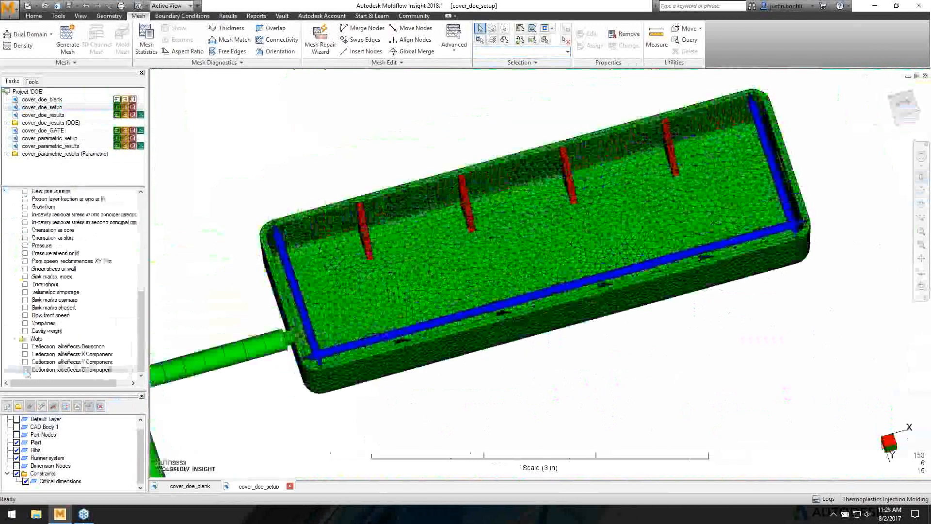
click(26, 369)
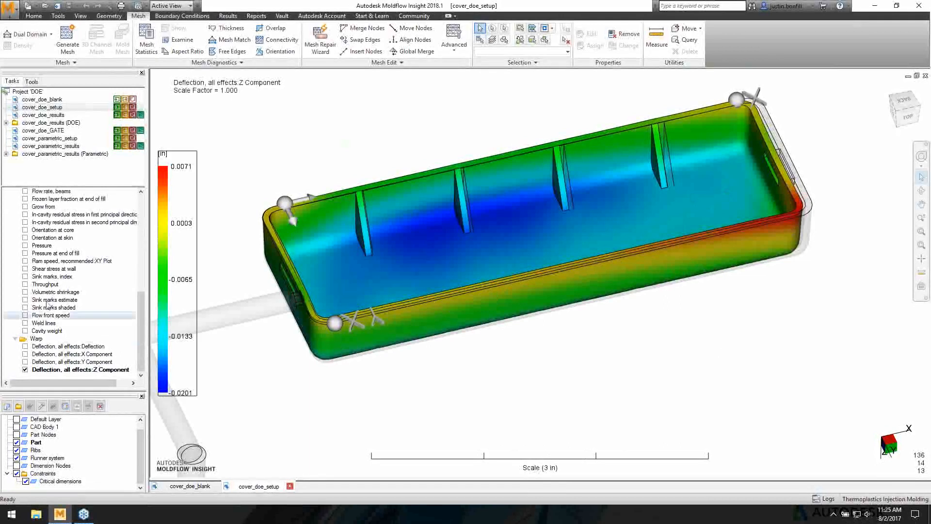
scroll(75, 313, up, 7)
scroll(75, 314, up, 4)
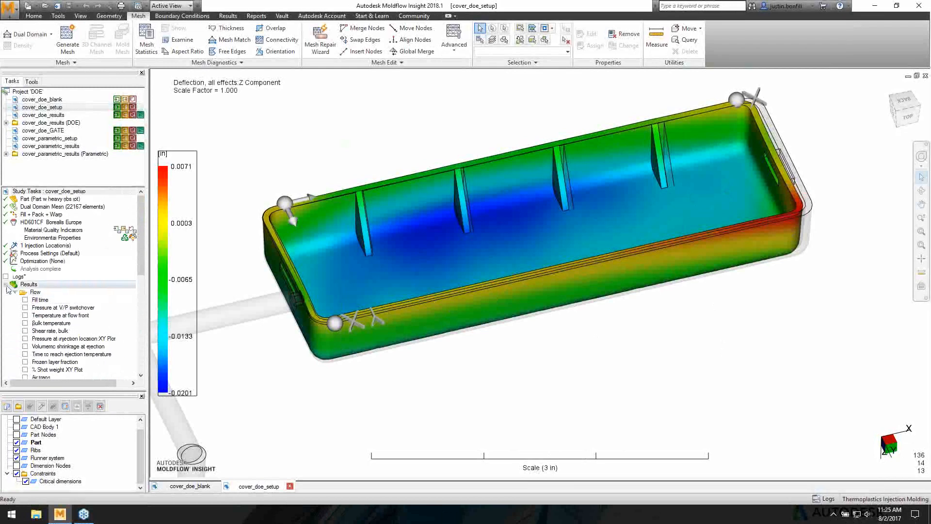
- Choose Design of Experiment (DOE) as the study's optimization method
double_click(44, 261)
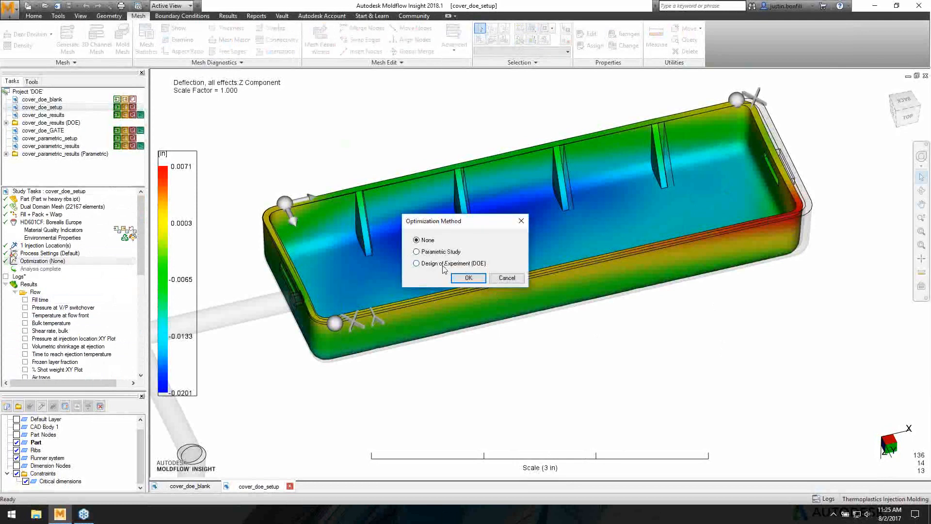
click(442, 264)
click(467, 278)
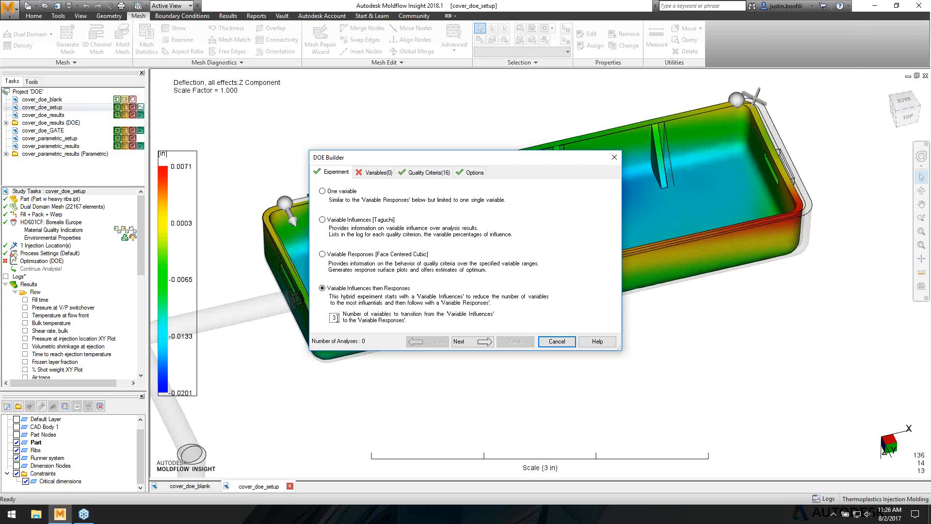
- Add mold temperature, melt temperature, injection time, V/P switch-over, packing duration and pressure as variables
click(375, 173)
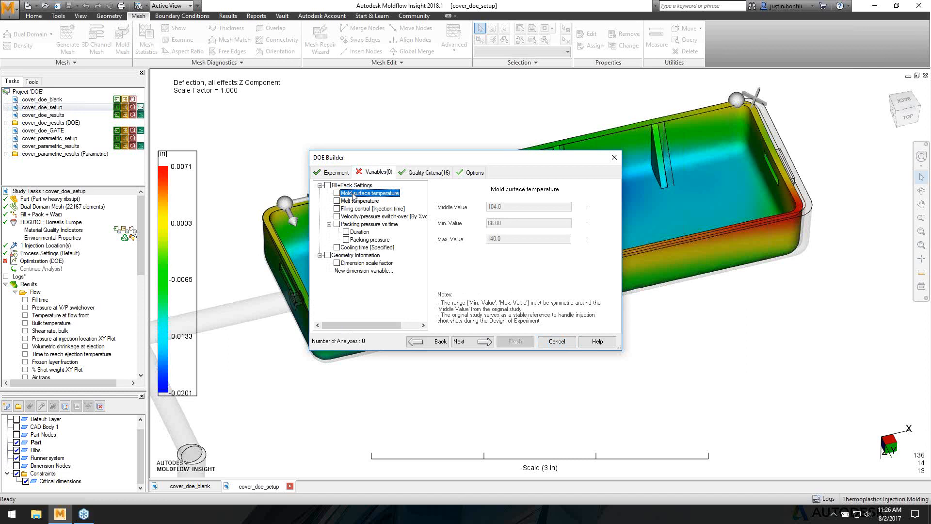
click(337, 193)
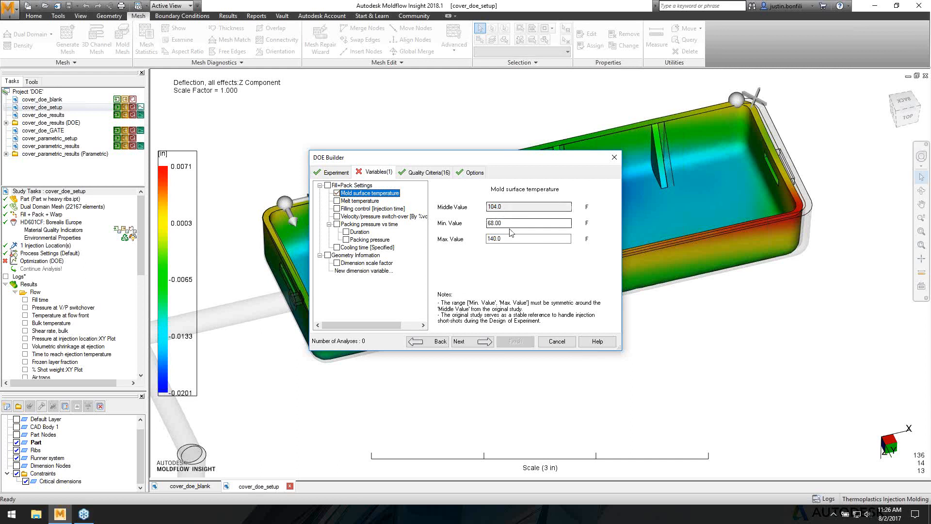
click(336, 201)
click(336, 208)
click(337, 216)
click(345, 231)
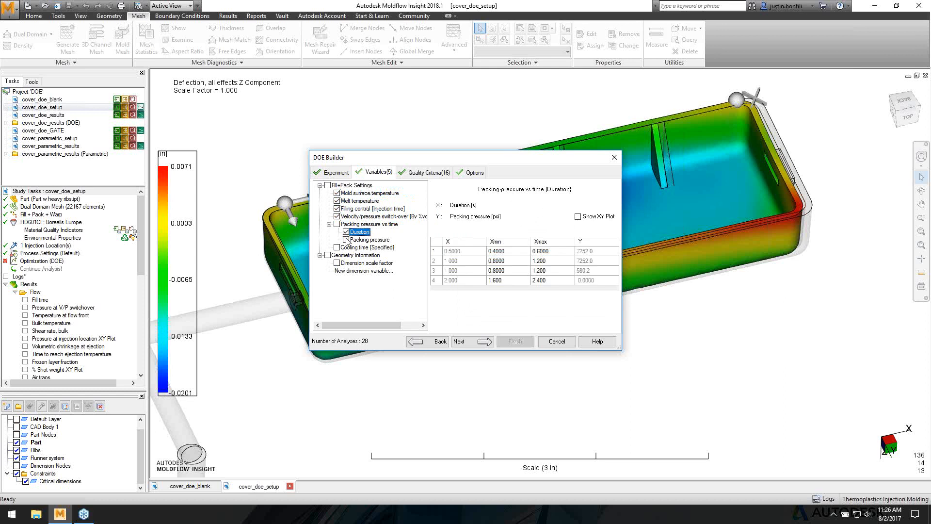
click(346, 240)
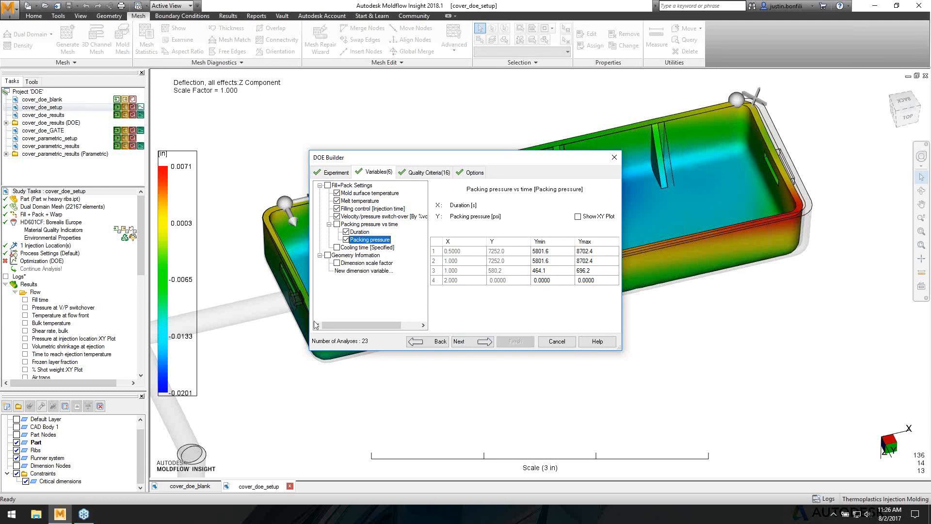
- Add a Dimension scale factor variable on the Ribs layer with a 25% range
click(336, 264)
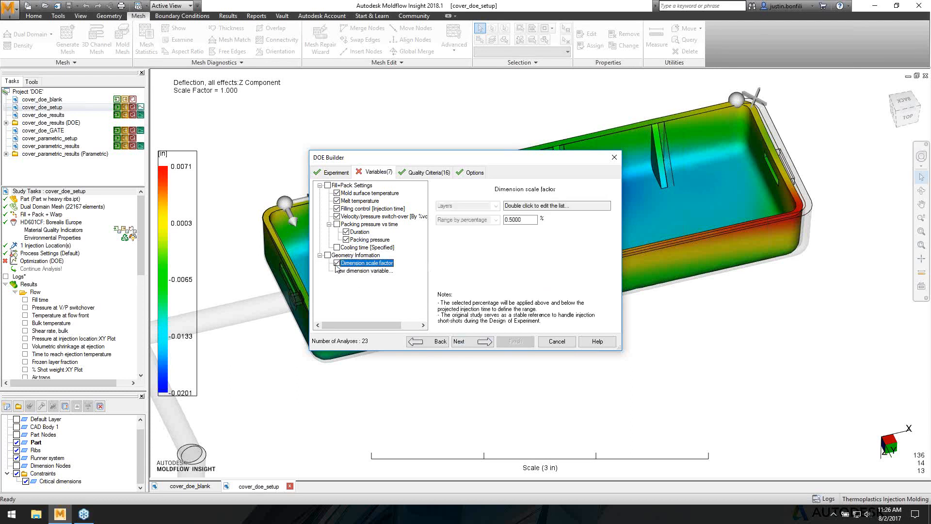
double_click(534, 205)
click(435, 240)
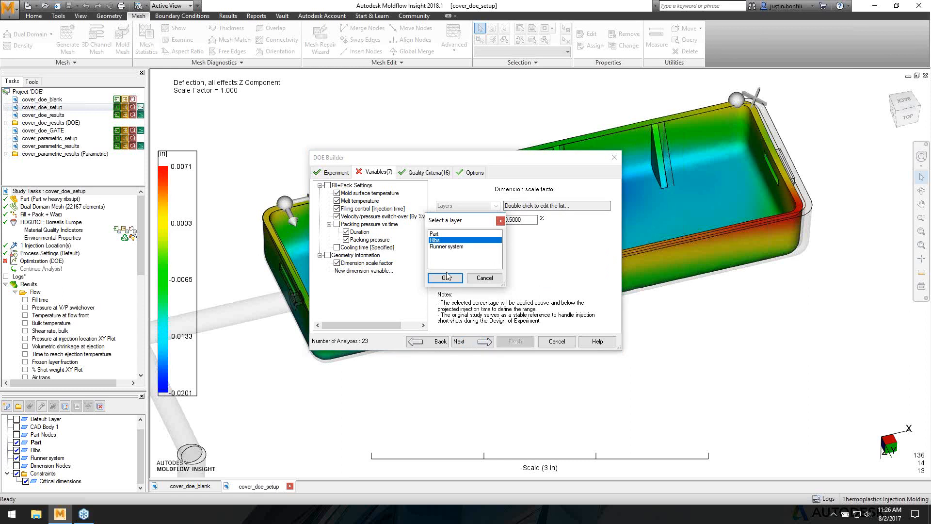
click(445, 278)
double_click(526, 223)
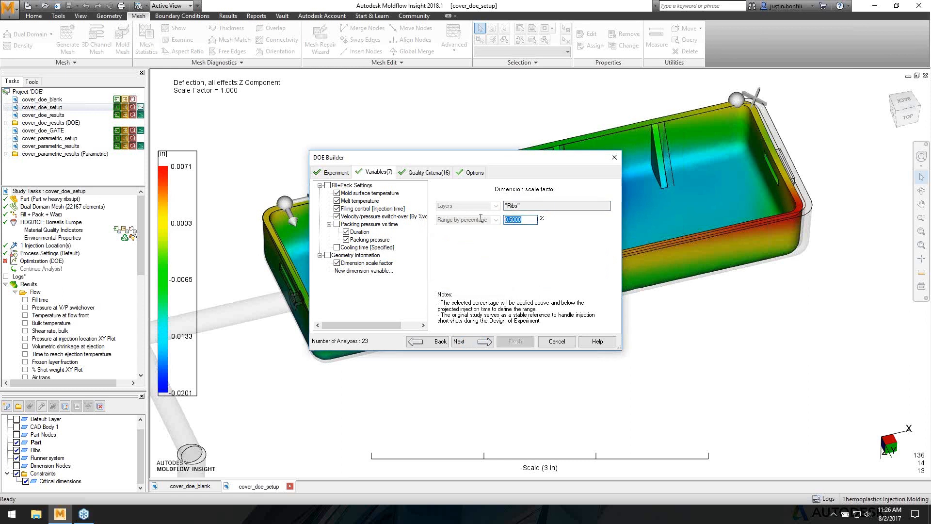
text(25)
- Replace the Fill+pack criteria with Sink mark depth weighted 10
click(420, 174)
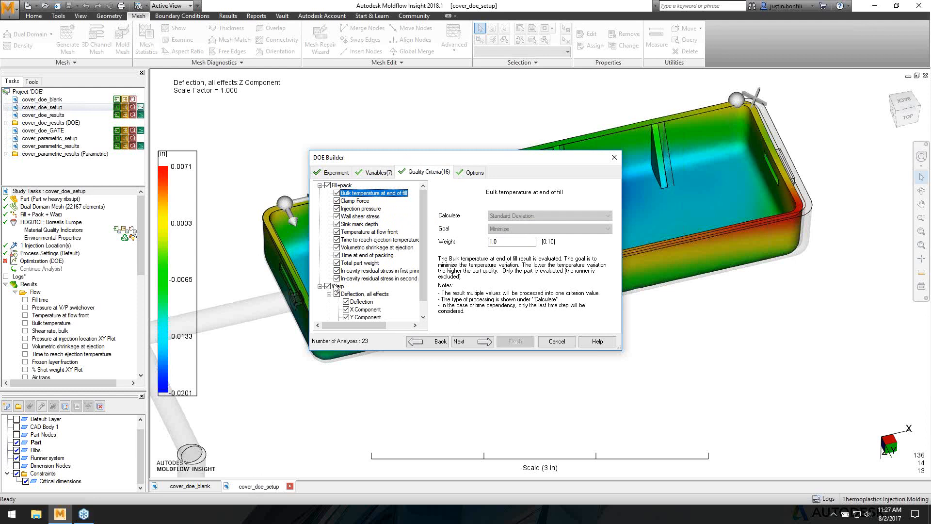
click(328, 185)
click(336, 224)
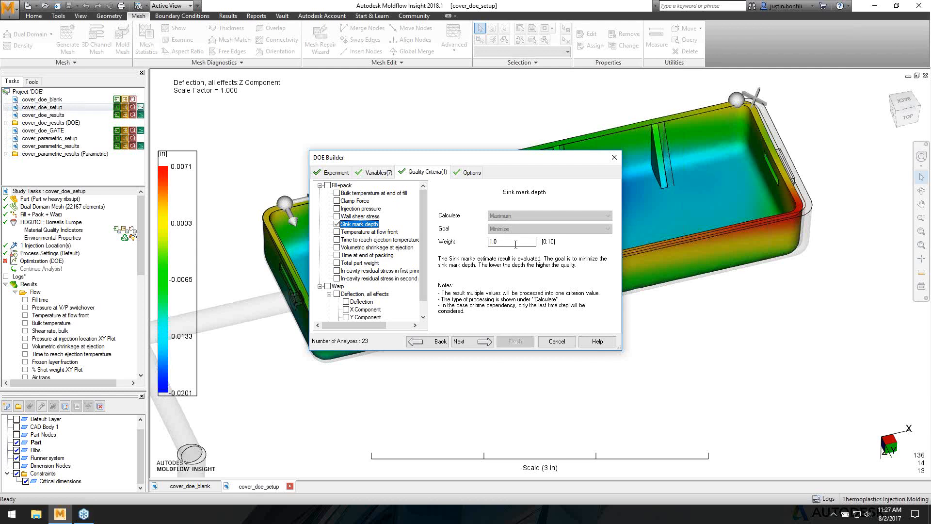
drag(516, 244, 437, 239)
text(10)
click(385, 232)
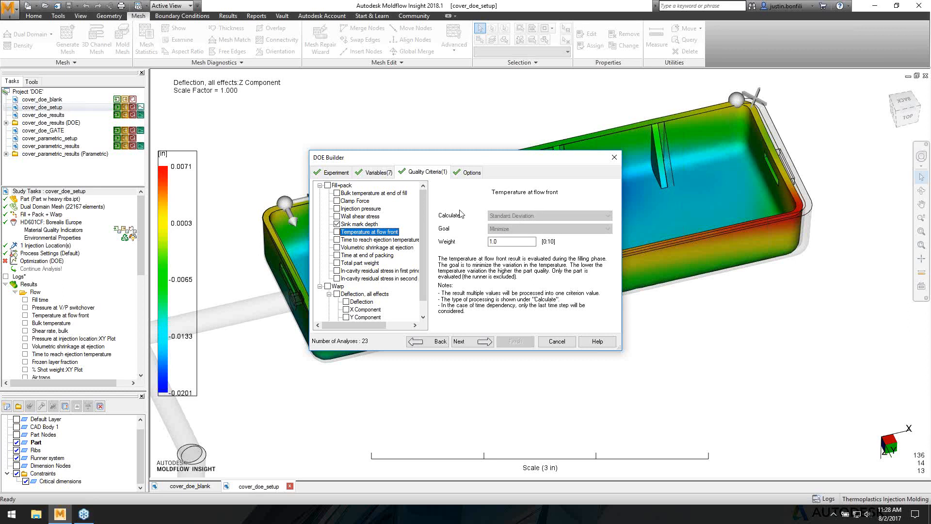
scroll(424, 225, down, 1)
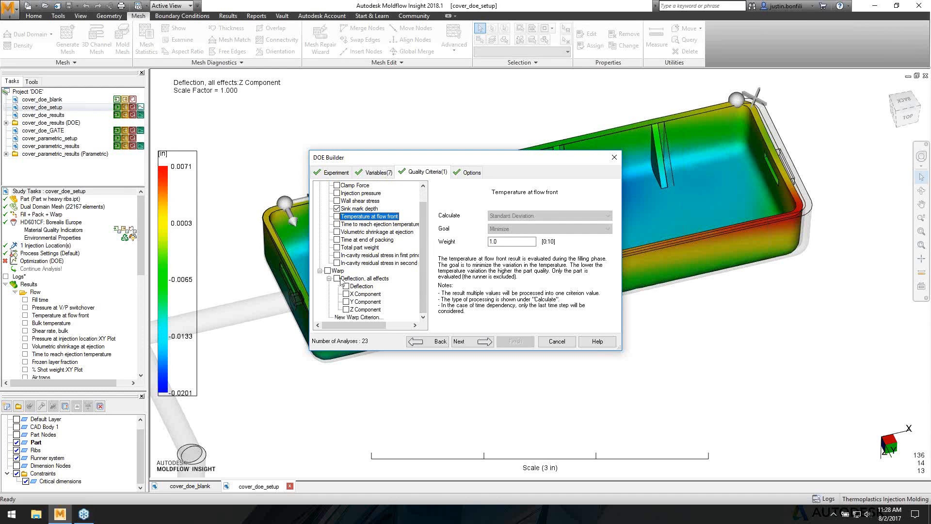
- Add warp criteria for the Length, width EOF and width Gate critical dimensions
double_click(357, 318)
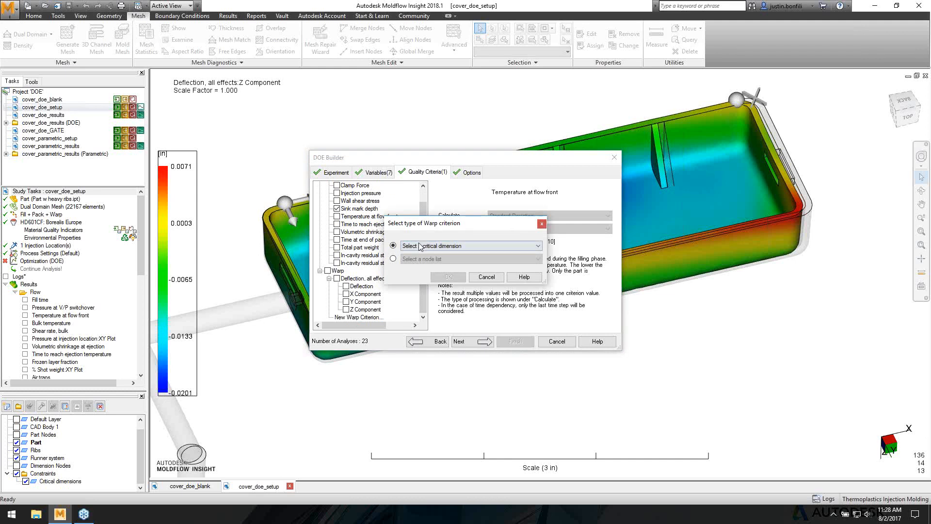
click(438, 246)
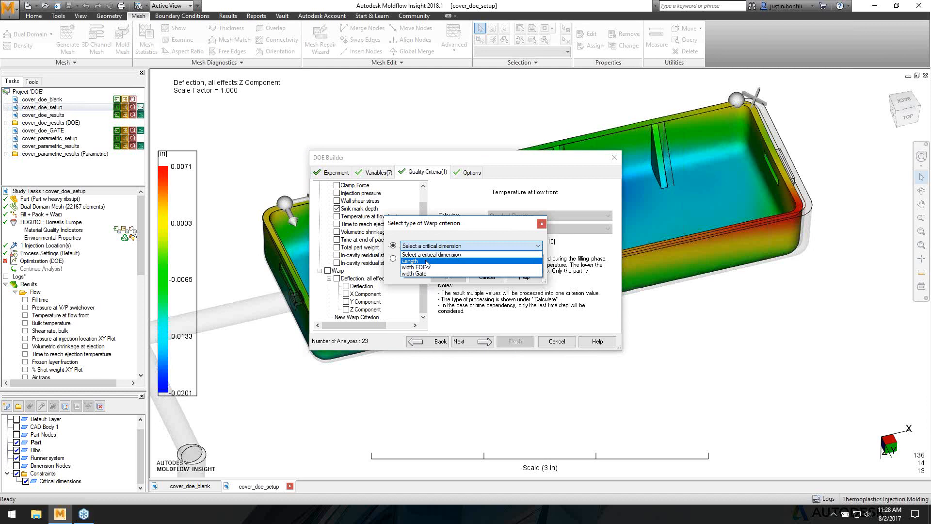
click(427, 262)
click(448, 277)
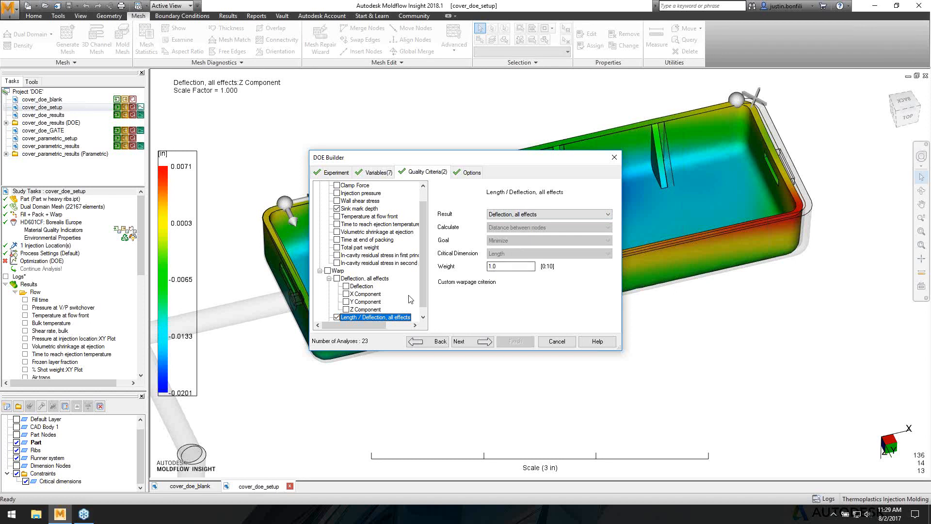
scroll(406, 293, down, 1)
double_click(363, 317)
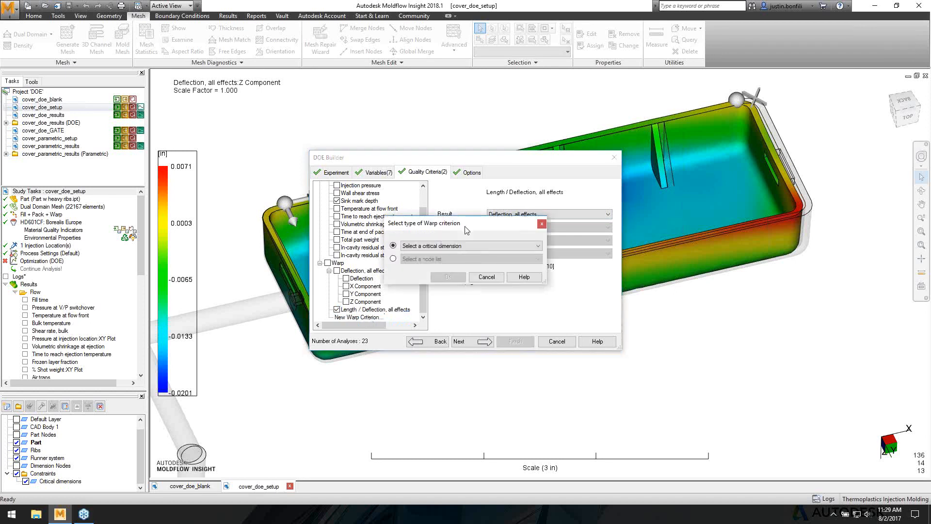
click(436, 246)
click(423, 254)
click(447, 277)
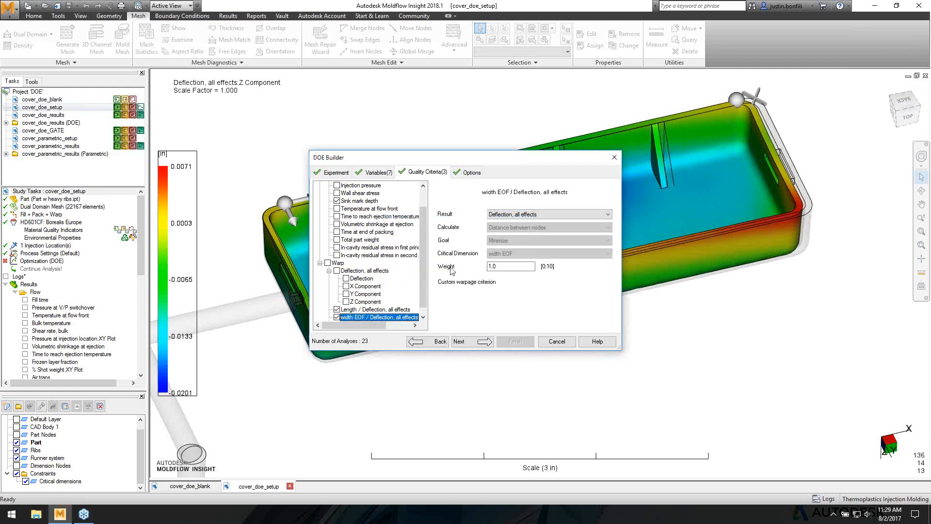
scroll(387, 317, down, 1)
double_click(363, 317)
click(434, 245)
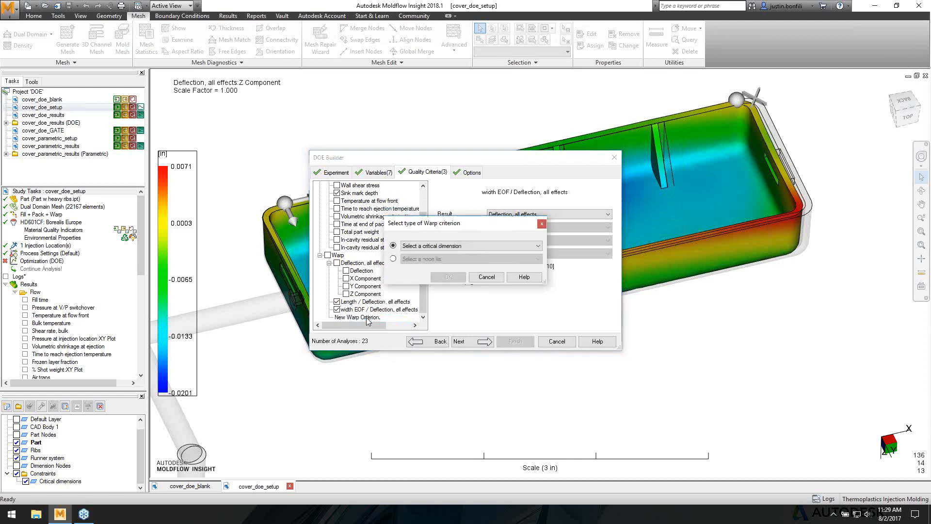
click(413, 272)
click(447, 276)
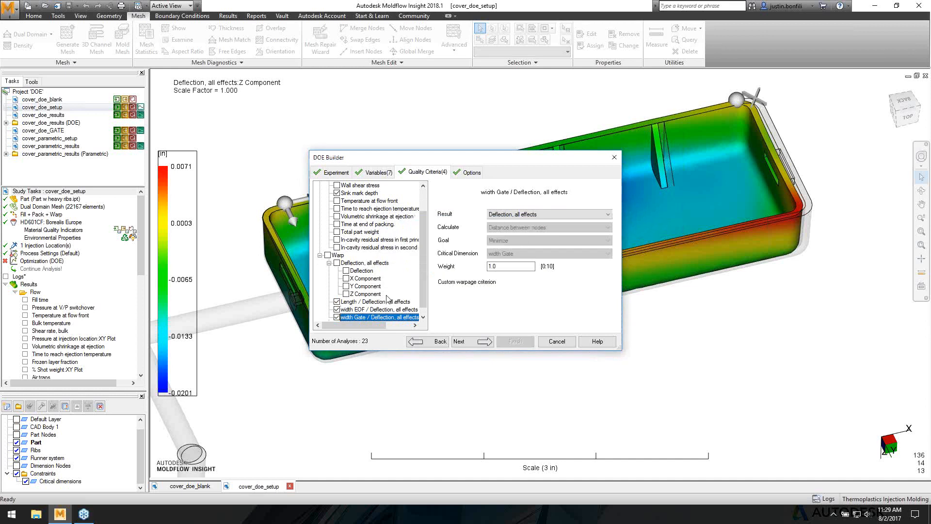
- Add an Edge Nodes warp criterion measuring Z-component deflection with weight 10
double_click(363, 317)
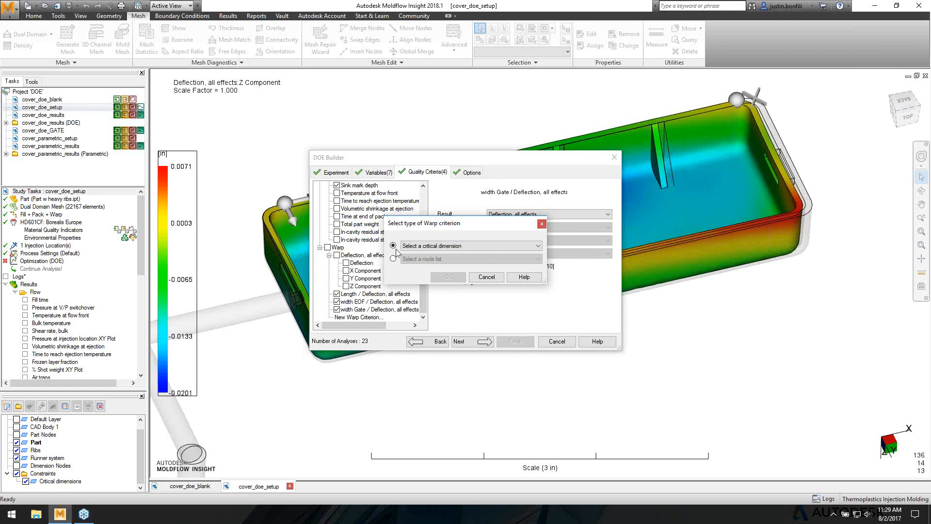
click(392, 258)
click(421, 259)
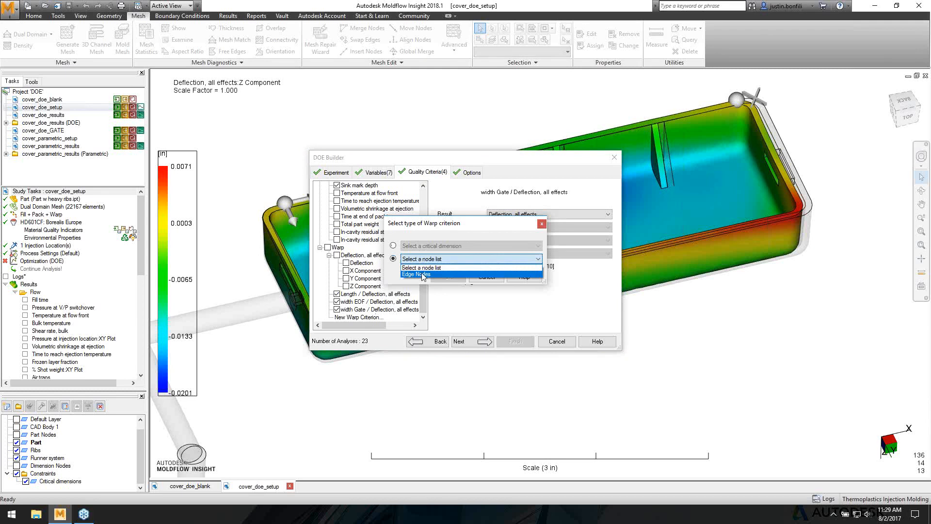
click(420, 274)
click(448, 277)
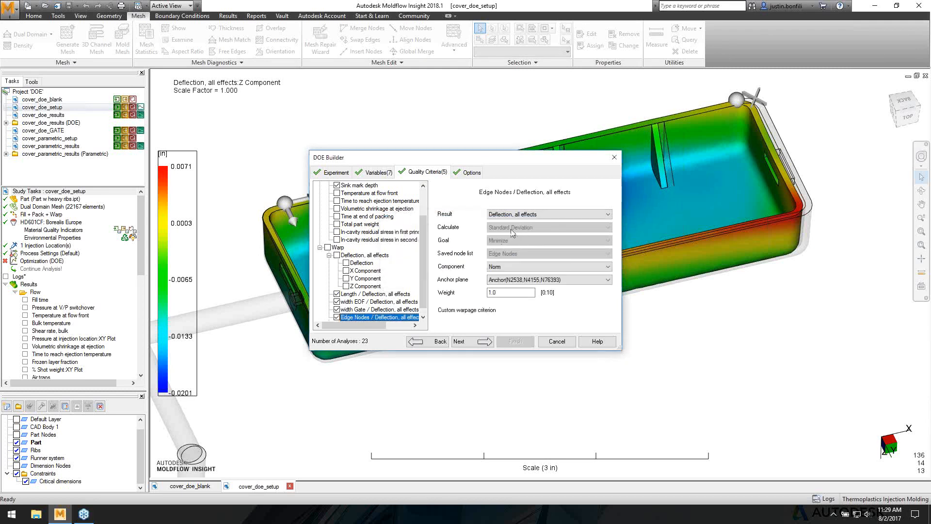
click(521, 217)
click(522, 218)
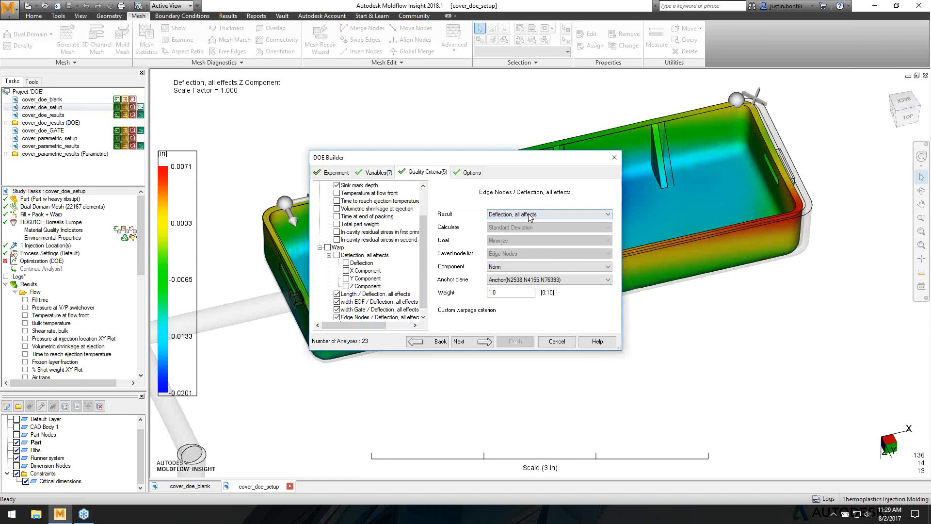
click(519, 268)
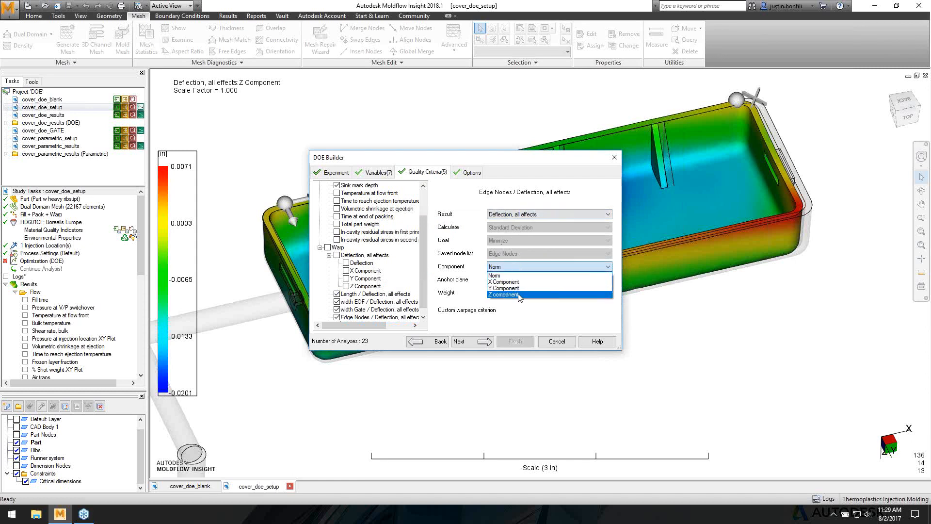
click(517, 295)
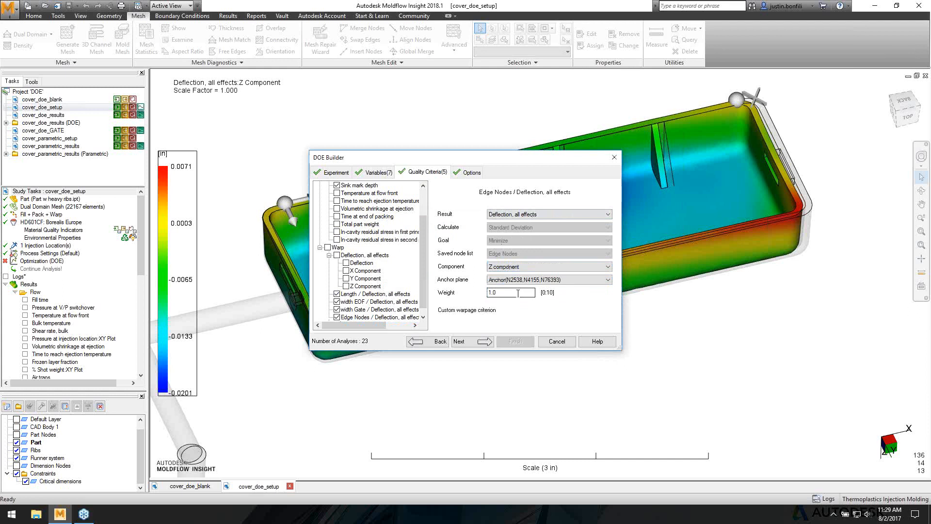
click(523, 282)
click(523, 282)
drag(513, 292, 436, 292)
text(10)
- Review the experiment options and close the DOE Builder
click(464, 174)
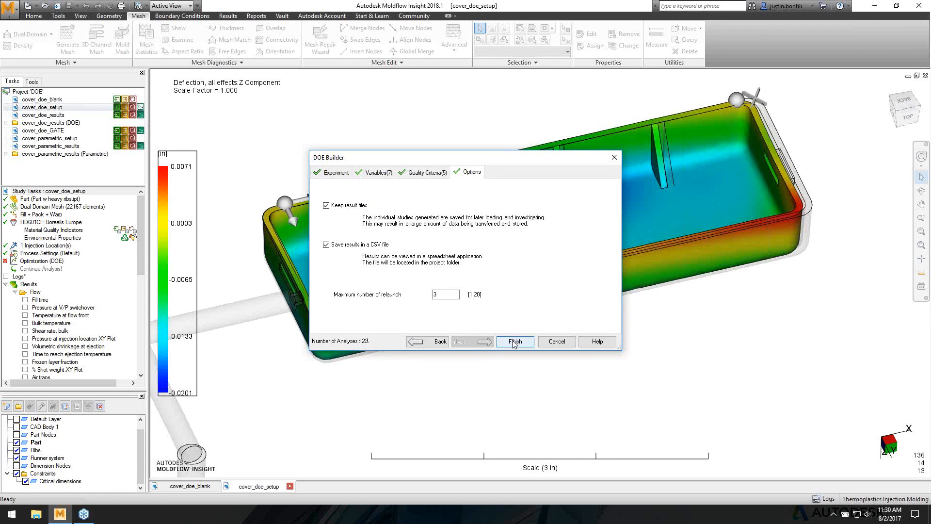
click(556, 341)
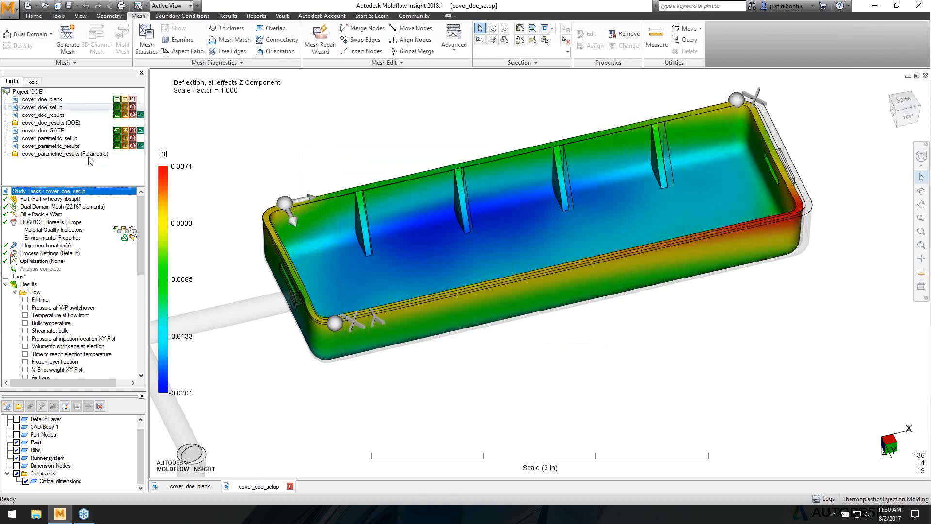
- Open cover_doe_results, show its logs in an enlarged area and switch to the DOE Log
double_click(54, 117)
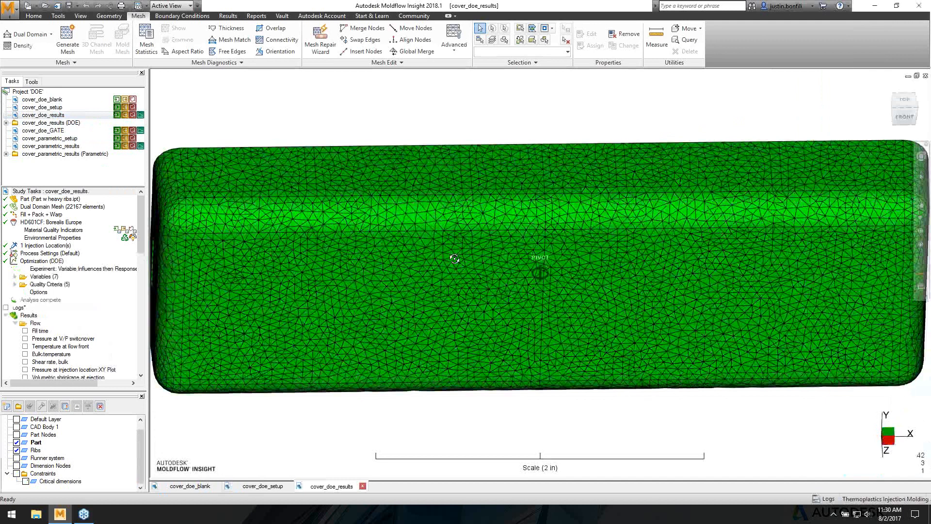
middle_drag(454, 258, 488, 372)
scroll(488, 361, down, 3)
click(6, 308)
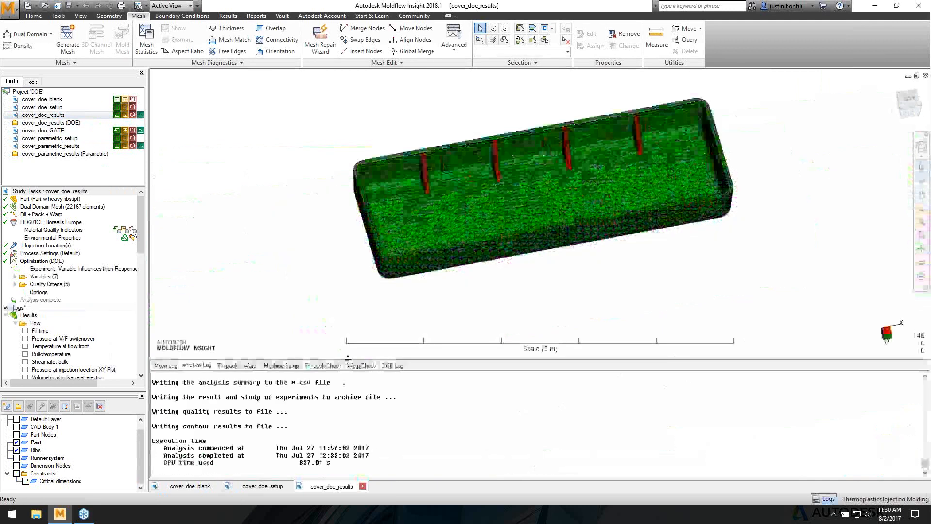
drag(348, 357, 390, 149)
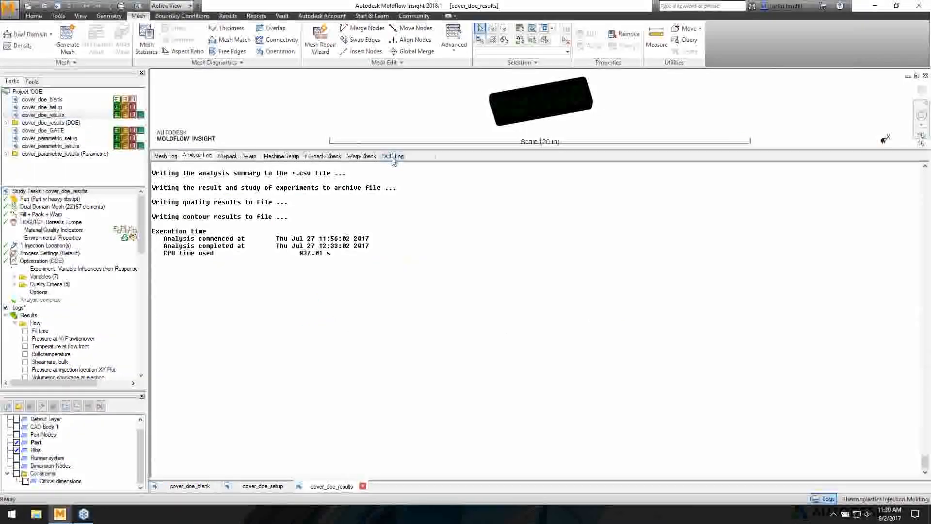
click(392, 156)
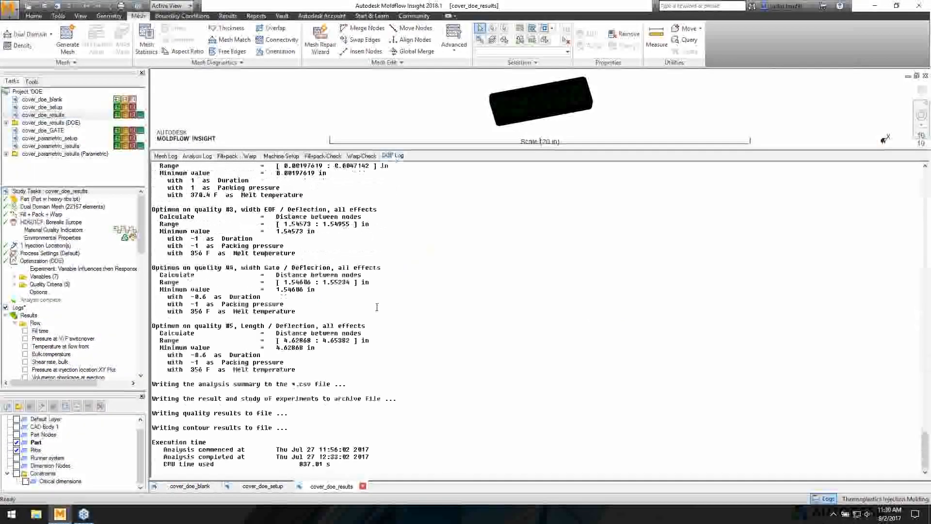
scroll(380, 309, up, 3)
scroll(380, 309, up, 20)
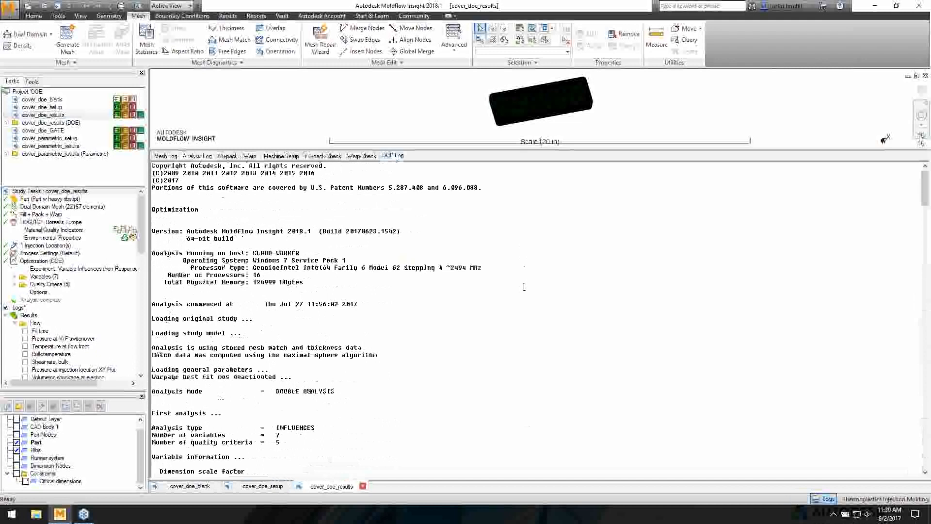
scroll(409, 339, down, 1)
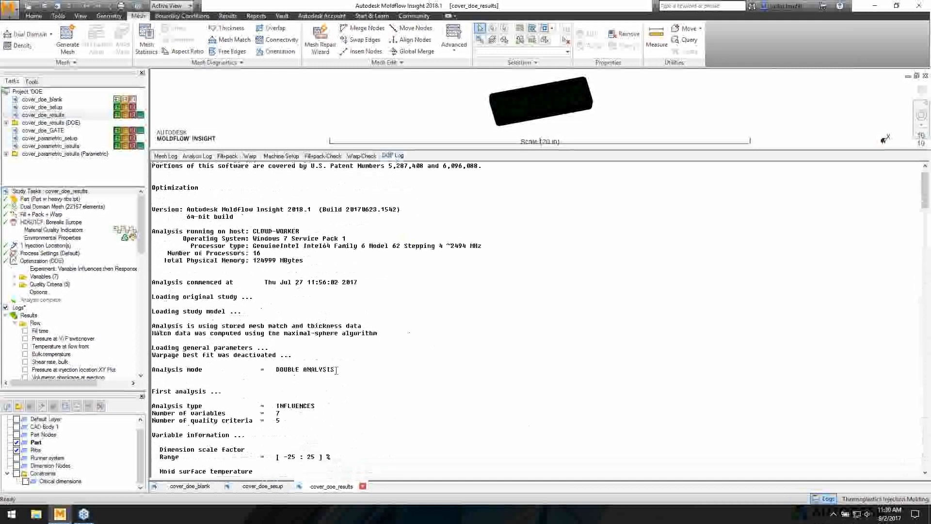
- Read the DOE log header: DOUBLE ANALYSIS mode and 7 variables
drag(336, 371, 270, 378)
click(297, 371)
scroll(209, 382, down, 1)
click(294, 378)
scroll(290, 378, down, 1)
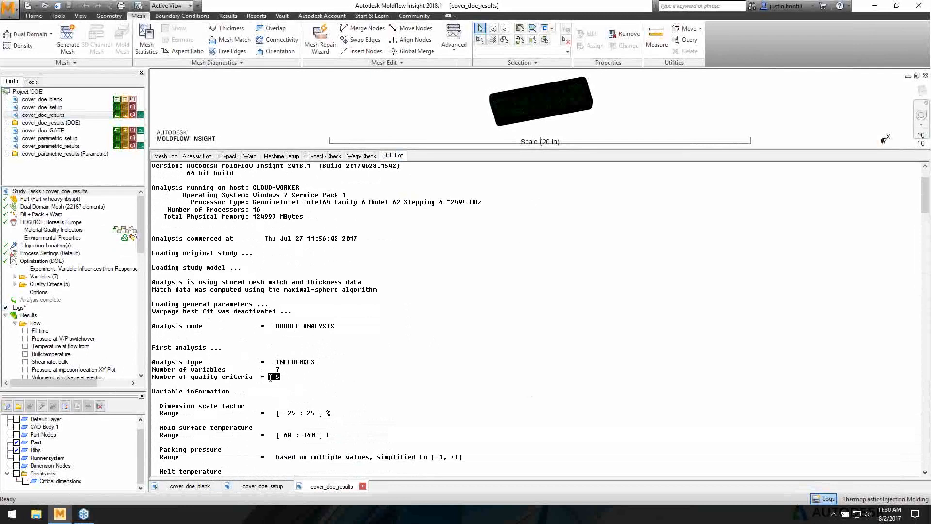
click(296, 379)
scroll(291, 378, down, 4)
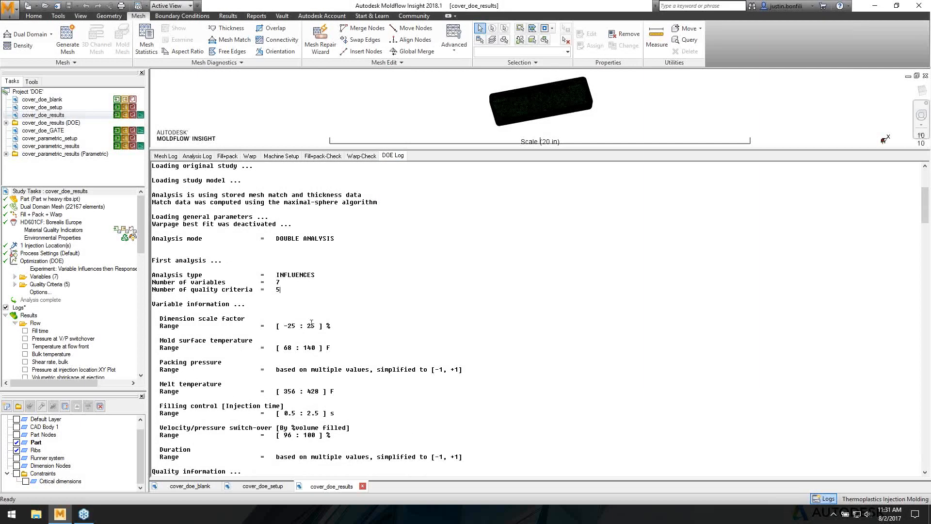
scroll(311, 325, down, 2)
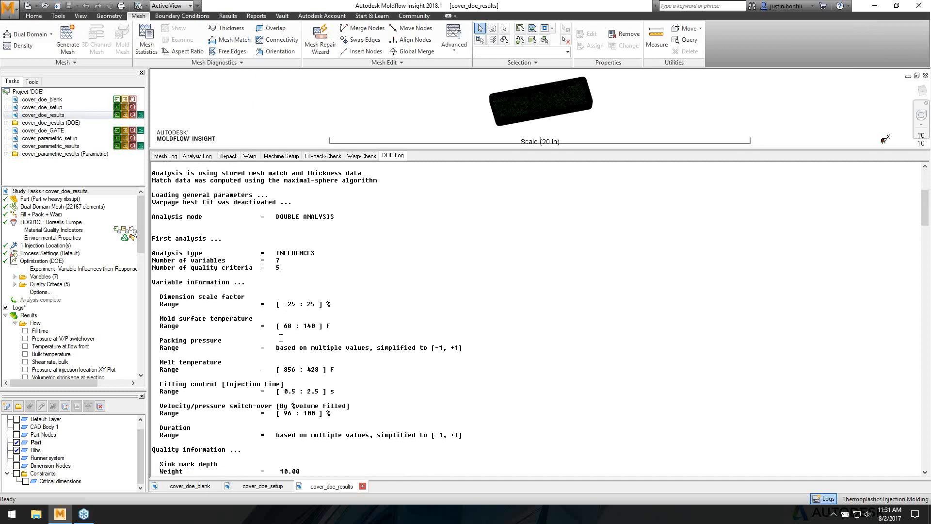
scroll(286, 337, down, 4)
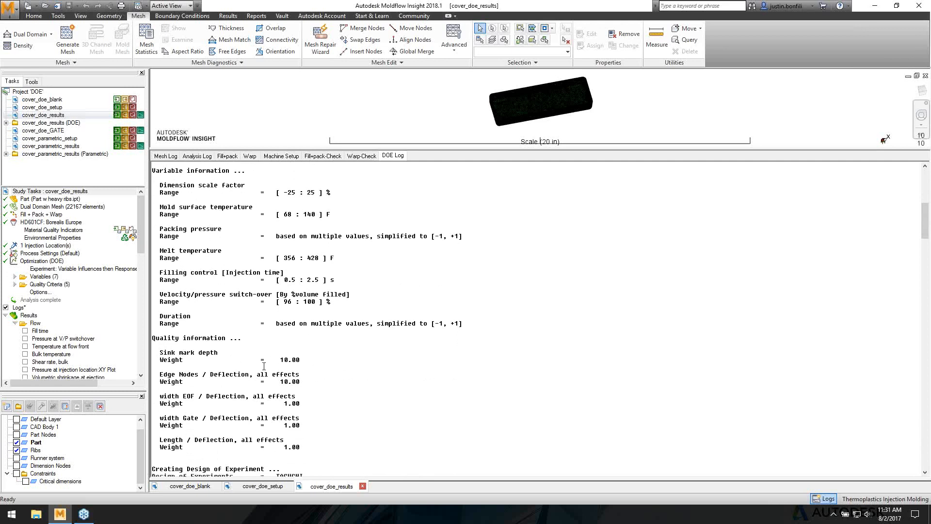
scroll(283, 361, down, 1)
scroll(285, 362, down, 3)
scroll(284, 362, down, 3)
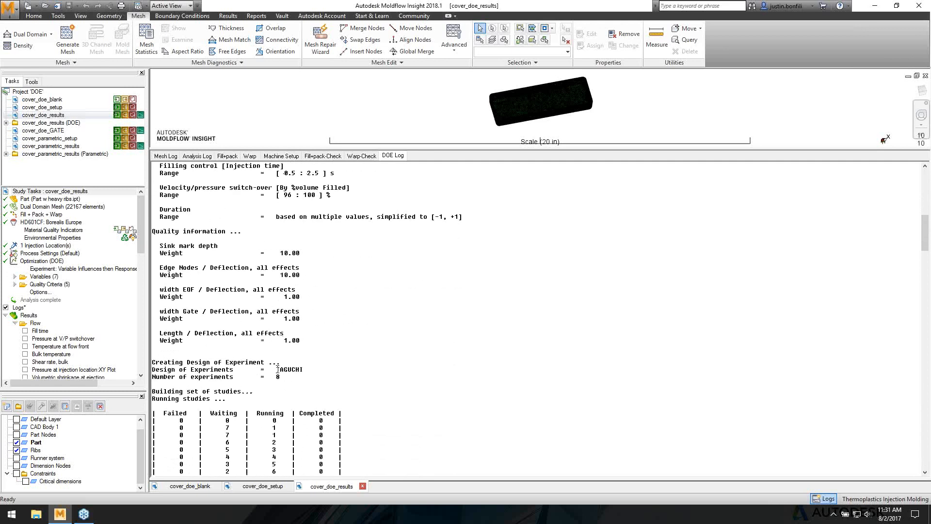
scroll(324, 344, down, 13)
scroll(332, 318, down, 2)
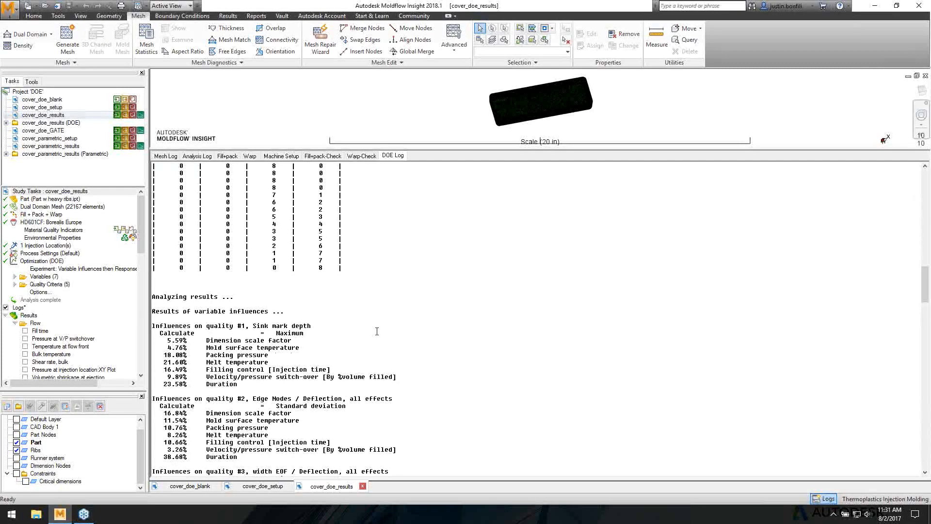
scroll(368, 327, down, 1)
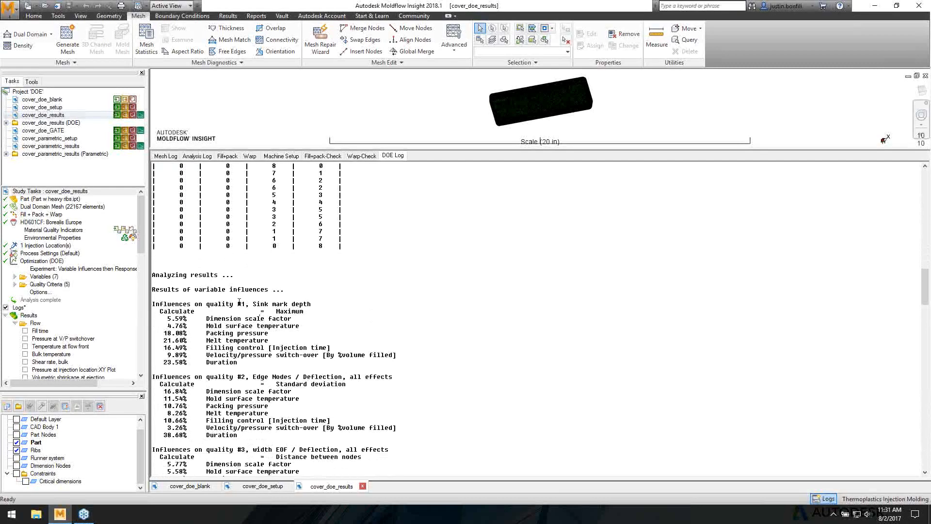
scroll(239, 301, down, 1)
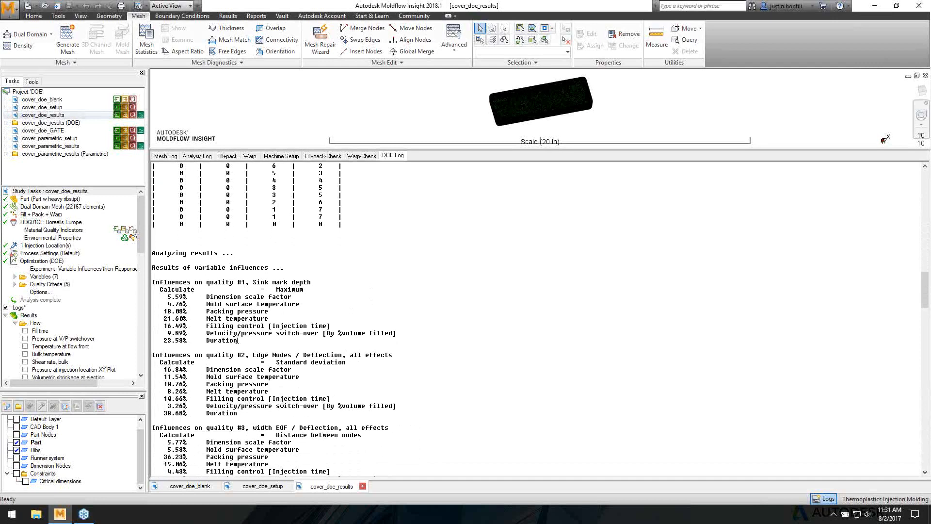
- Examine the Sink mark depth influences, noting Duration's 38.68% share
drag(237, 341, 147, 283)
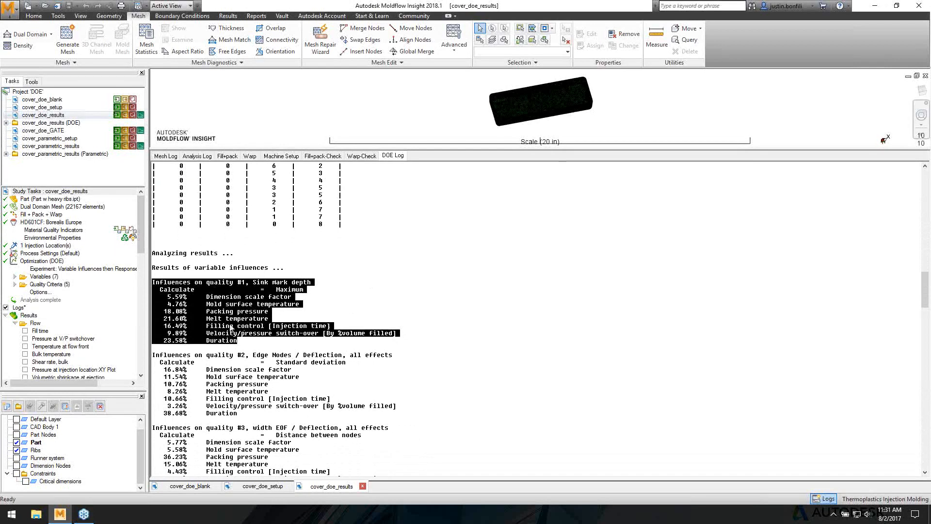
click(253, 334)
scroll(241, 376, down, 2)
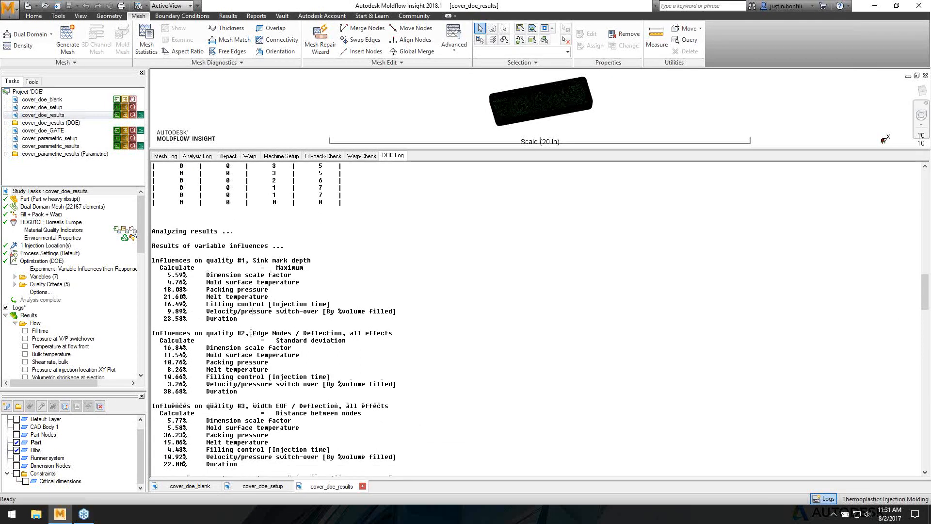
drag(242, 370, 161, 371)
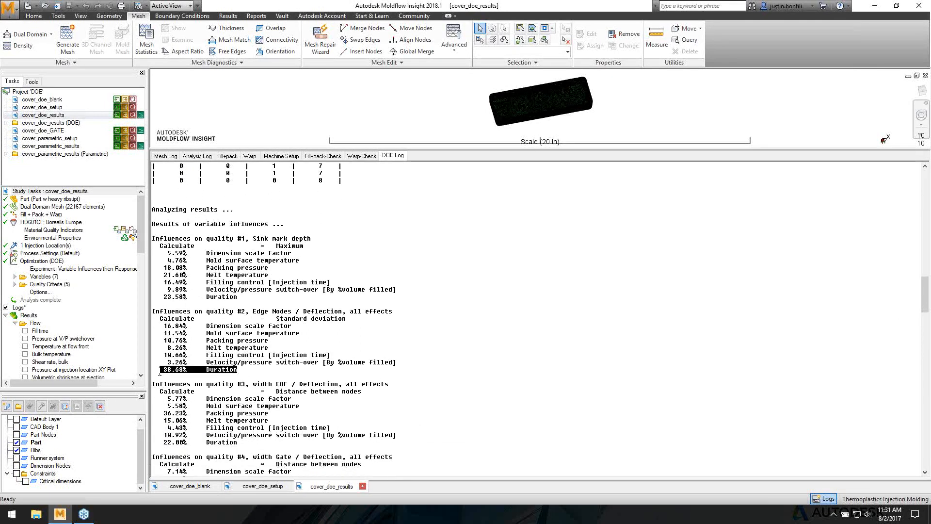
click(240, 376)
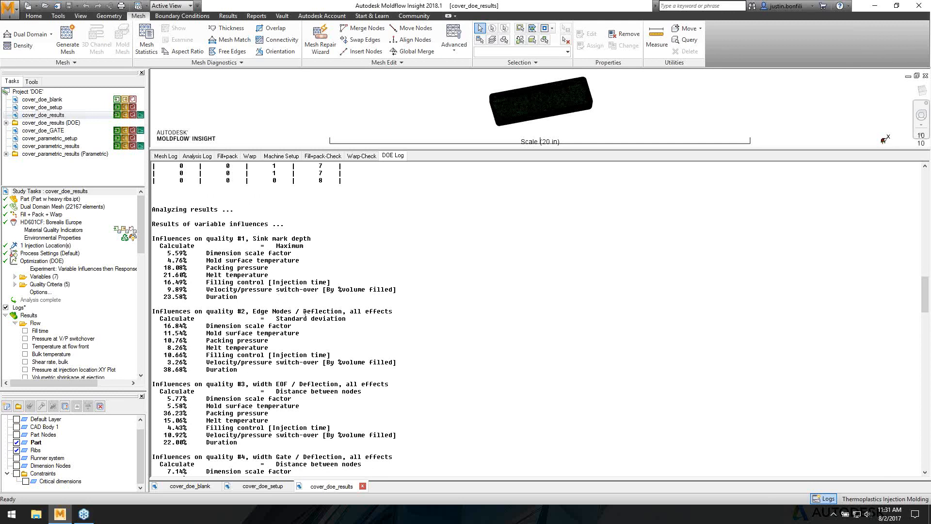
scroll(428, 314, down, 8)
scroll(427, 314, down, 9)
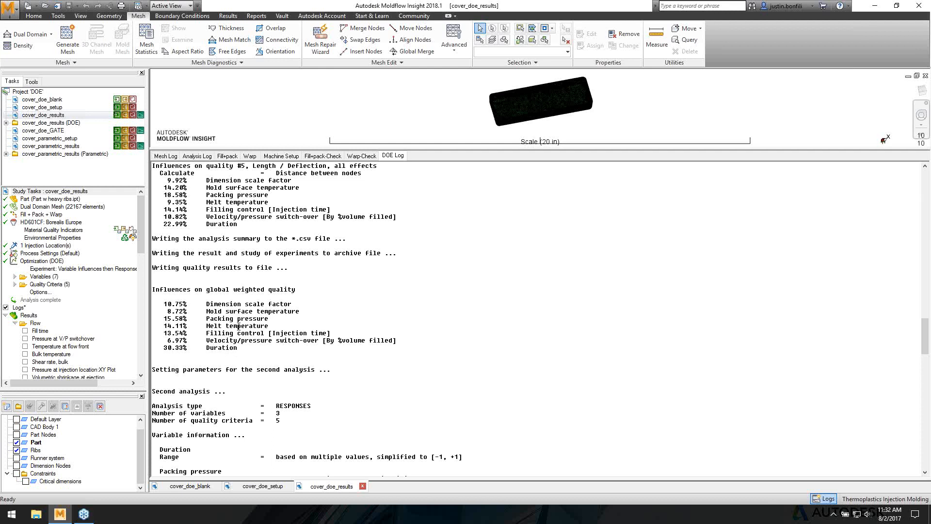
- Scroll the DOE log through the second analysis to the optimum settings: Length minimized at 4.62868 in with 356 F melt
scroll(233, 318, down, 4)
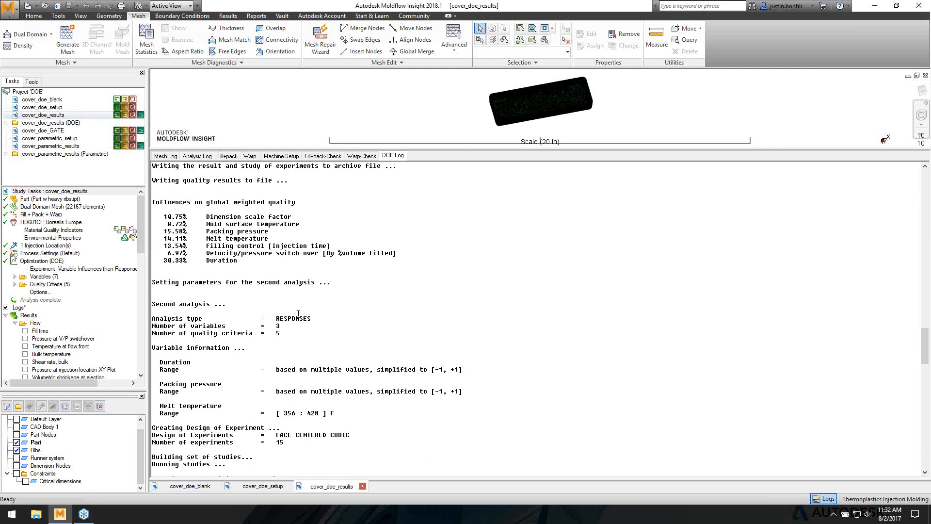
drag(281, 325, 277, 333)
click(278, 333)
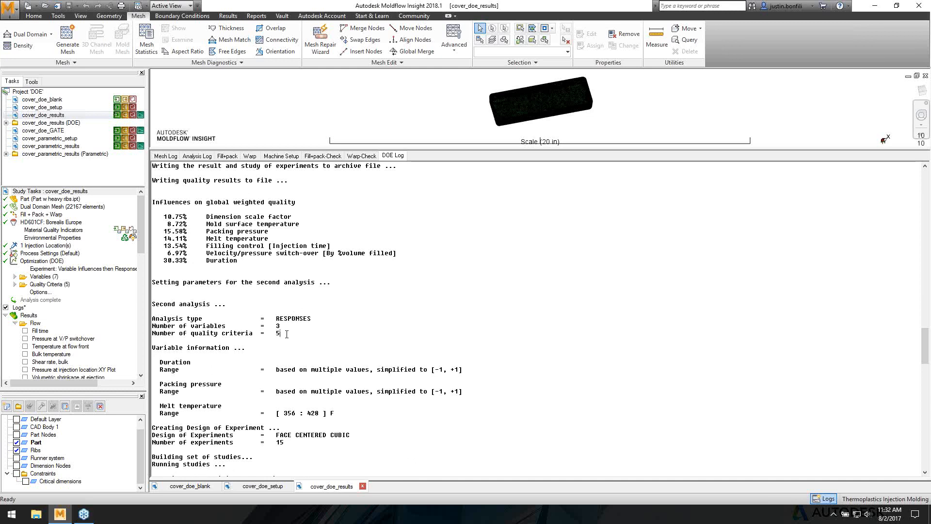
scroll(286, 301, down, 8)
scroll(270, 310, down, 20)
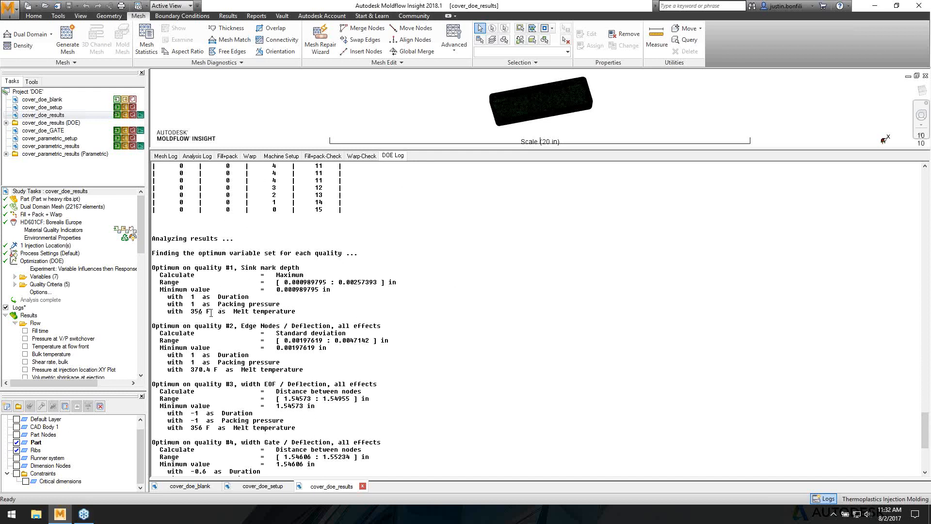
scroll(218, 308, down, 1)
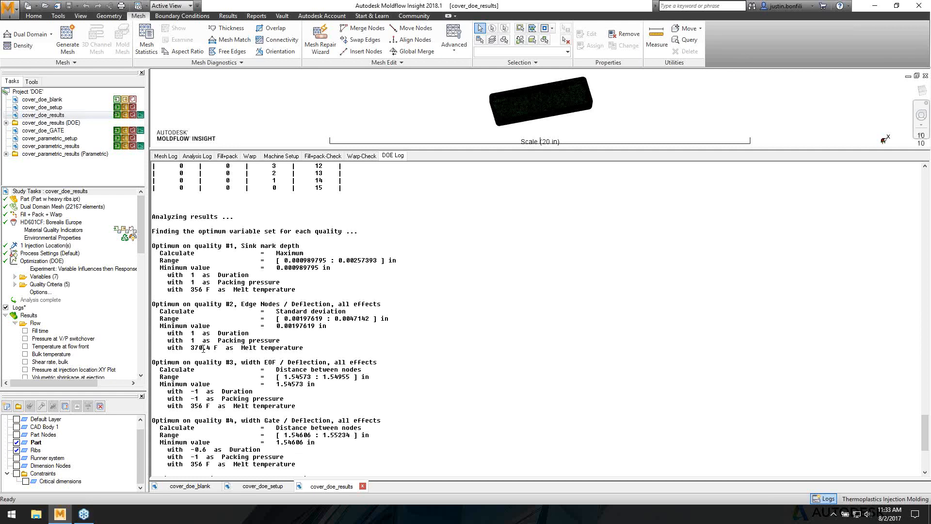
scroll(203, 348, down, 7)
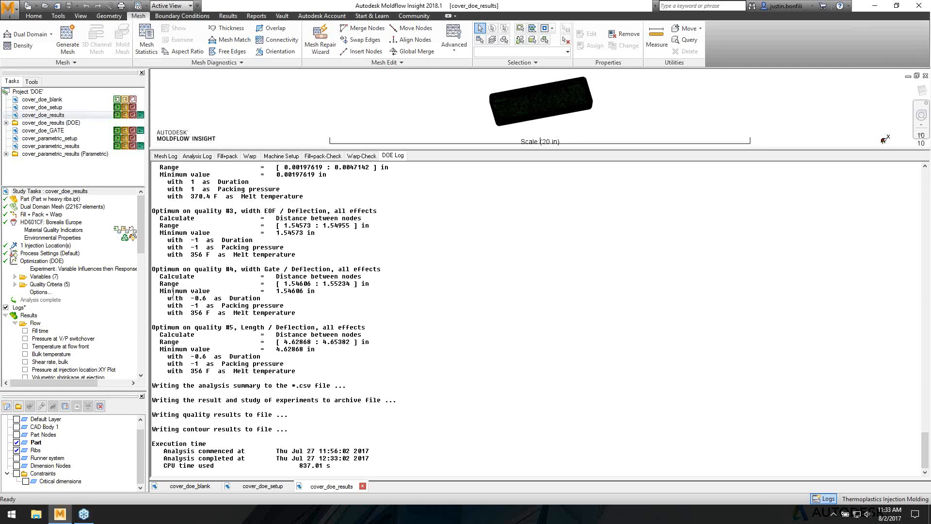
- Close the DOE log so the model view returns
click(5, 307)
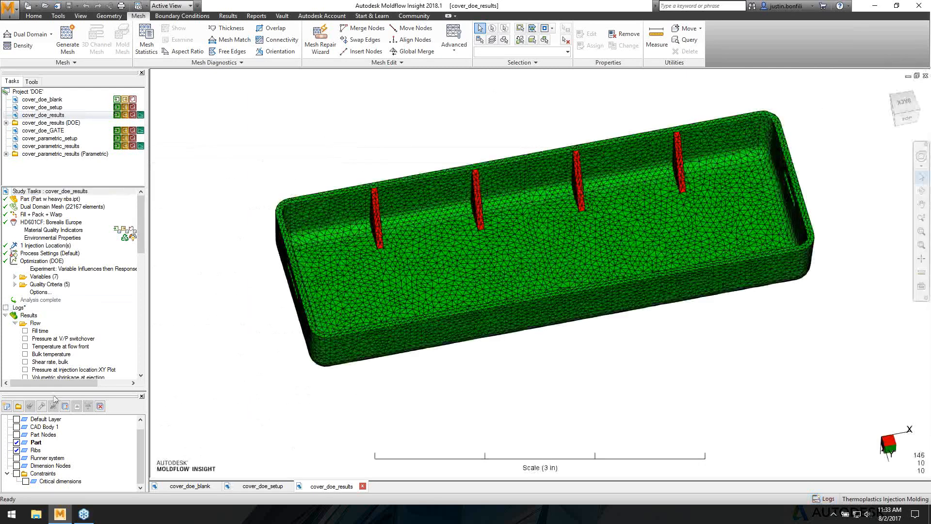
scroll(139, 248, down, 4)
drag(139, 249, 139, 358)
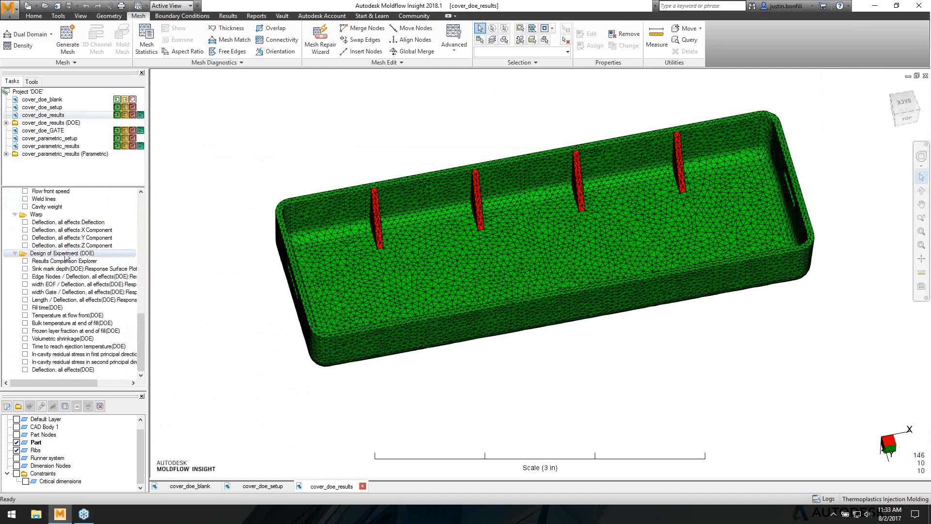
- Sort the DOE results by Edge Nodes deflection, add studies 2 and 7, and select cover_doe_results_2
click(25, 261)
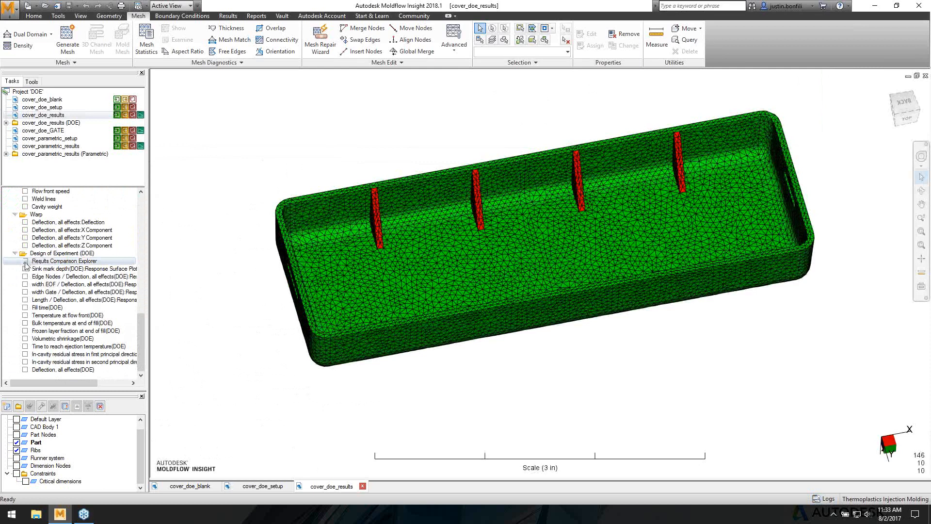
click(581, 165)
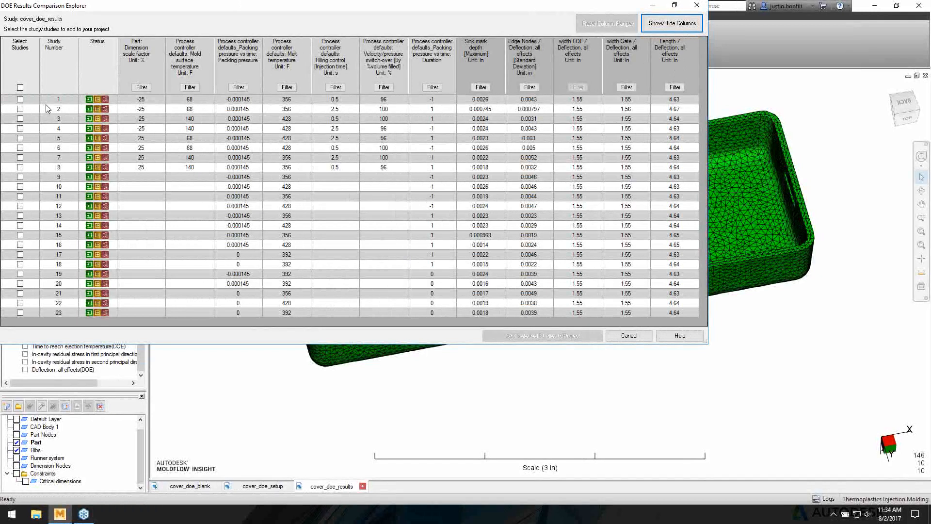
click(543, 69)
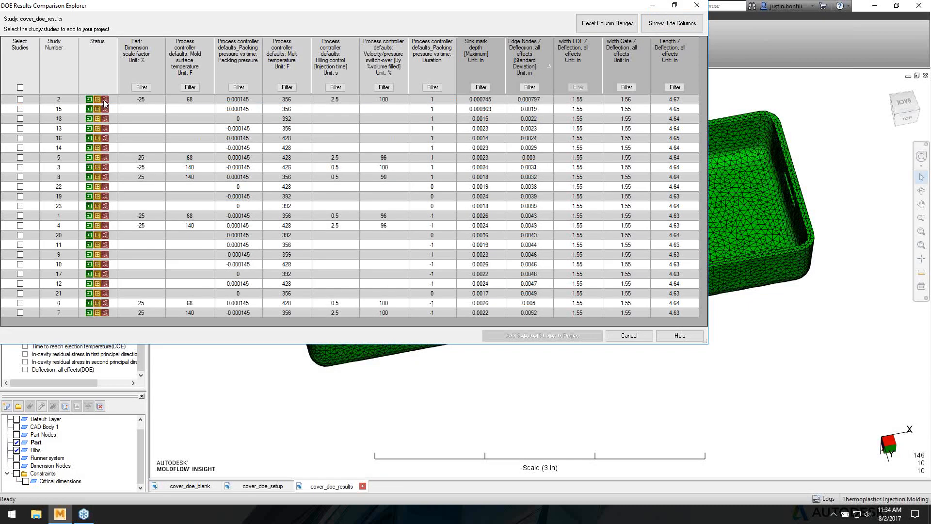
click(20, 99)
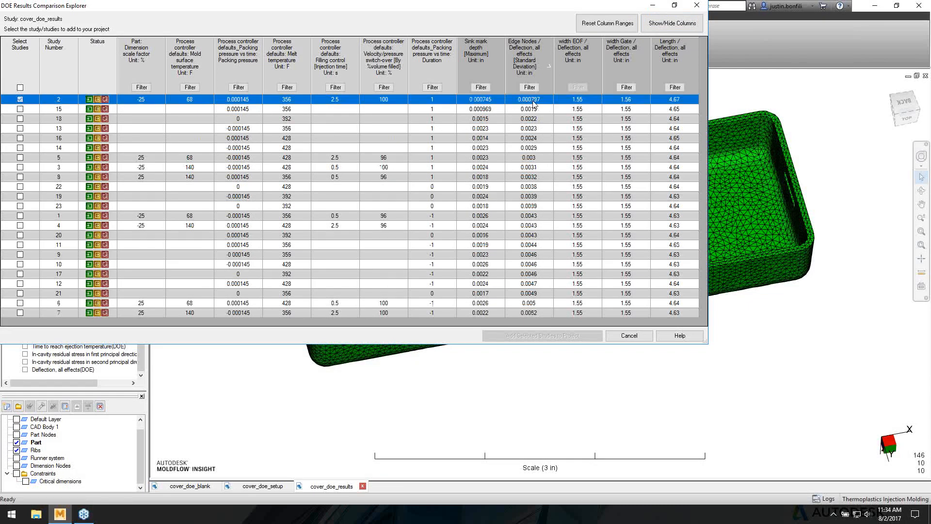
click(20, 312)
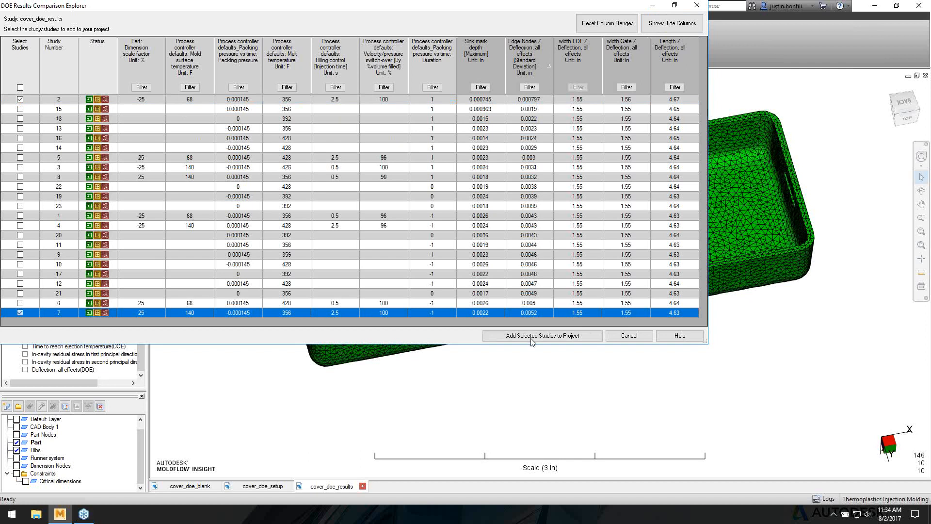
click(628, 336)
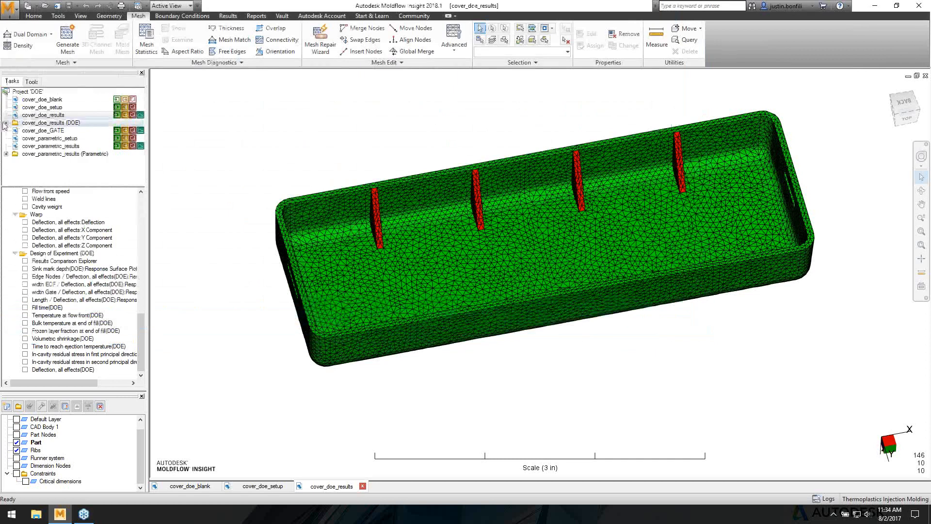
click(6, 123)
click(77, 132)
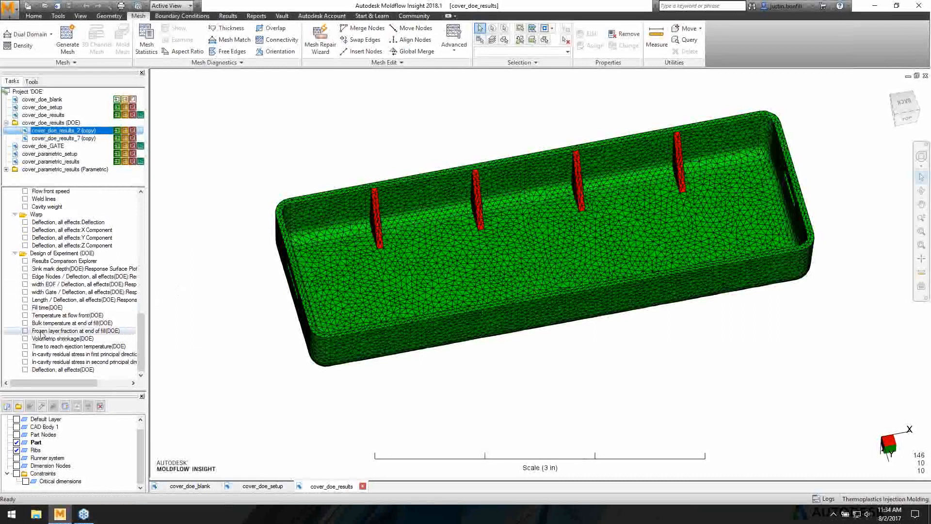
- Display the Volumetric shrinkage (DOE) result and enlarge the factor slider panel
click(25, 339)
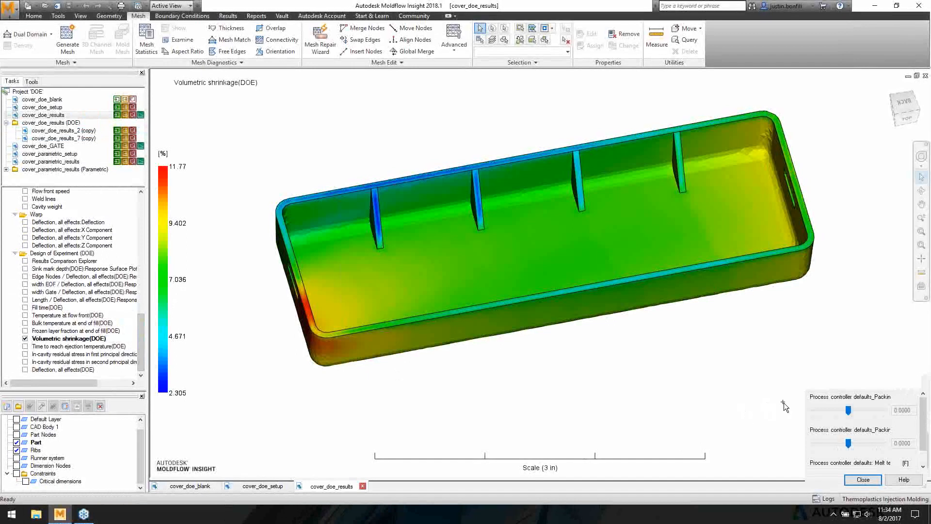
drag(803, 407, 509, 413)
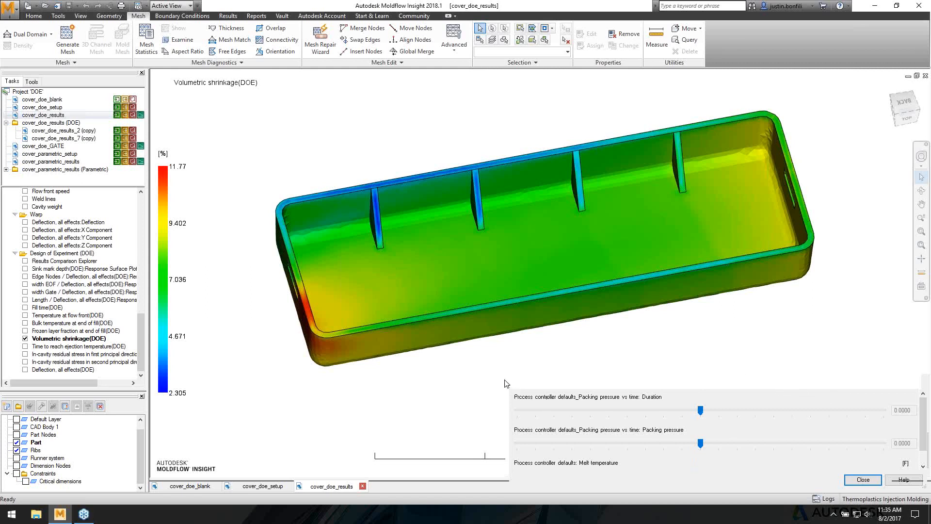
drag(924, 487, 929, 493)
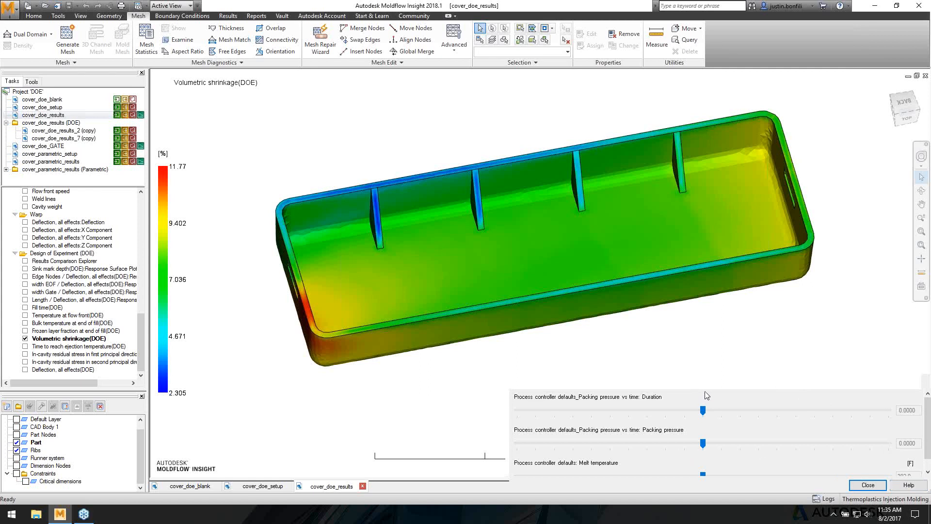
scroll(724, 435, down, 4)
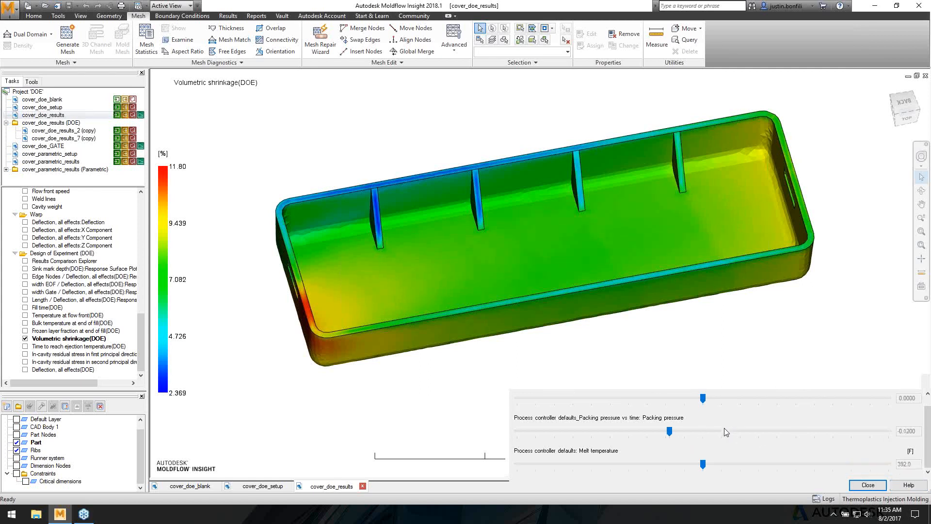
scroll(725, 432, up, 3)
scroll(709, 417, up, 1)
- Set packing duration and pressure to -1.000 and melt temperature to 356.0
drag(711, 420, 692, 407)
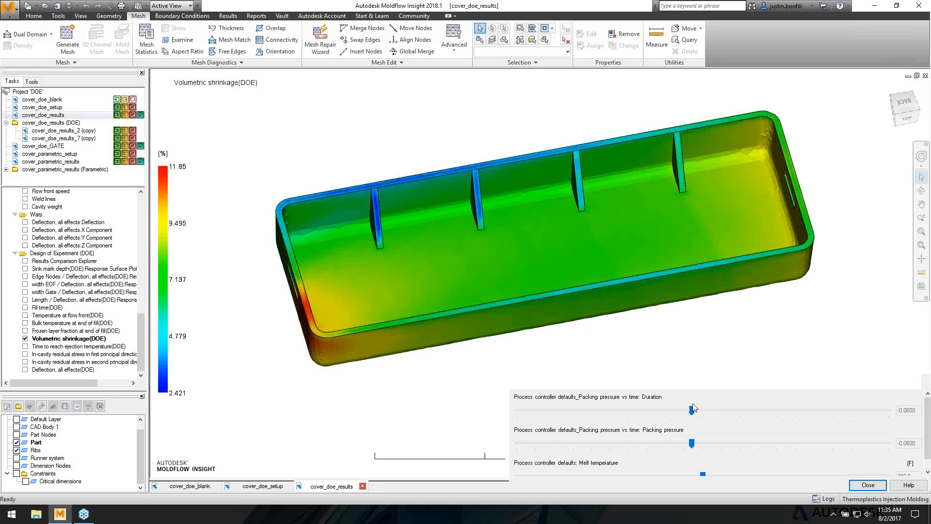
drag(694, 411, 897, 412)
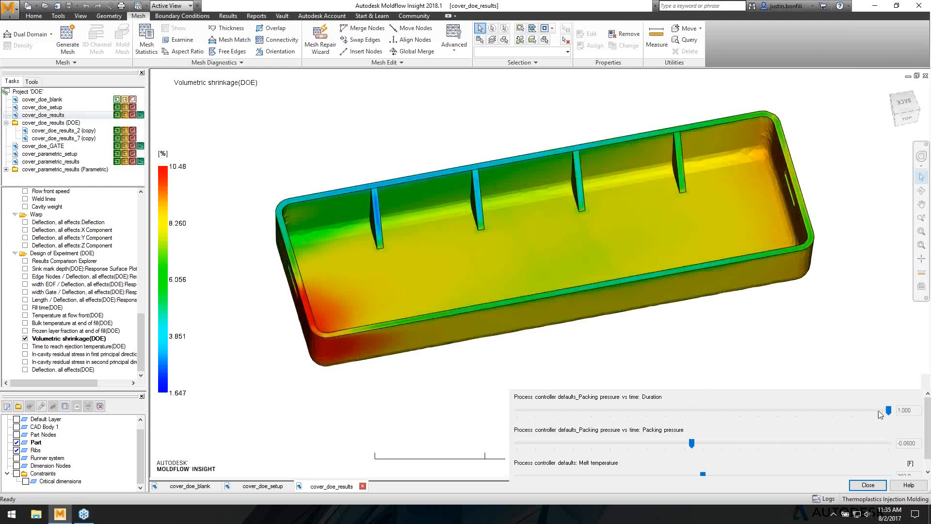
drag(693, 444, 899, 446)
drag(703, 474, 601, 475)
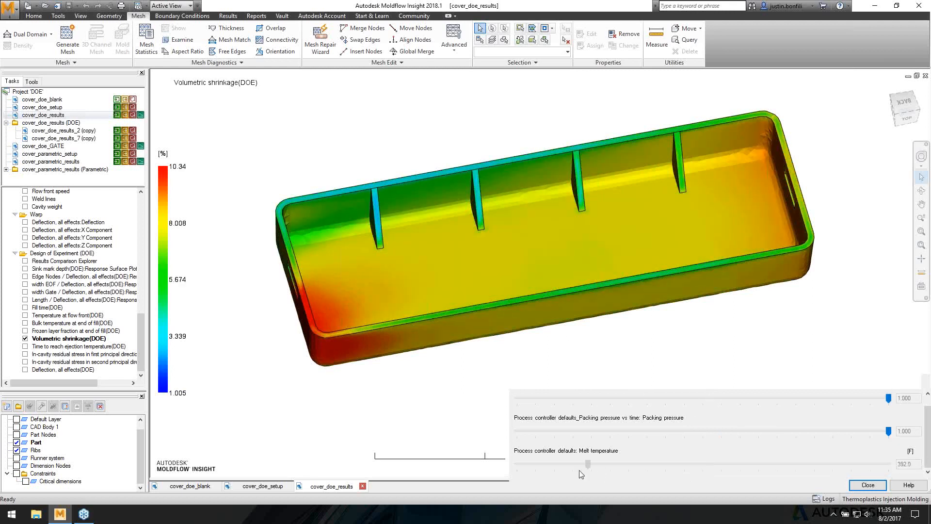
drag(544, 467, 515, 465)
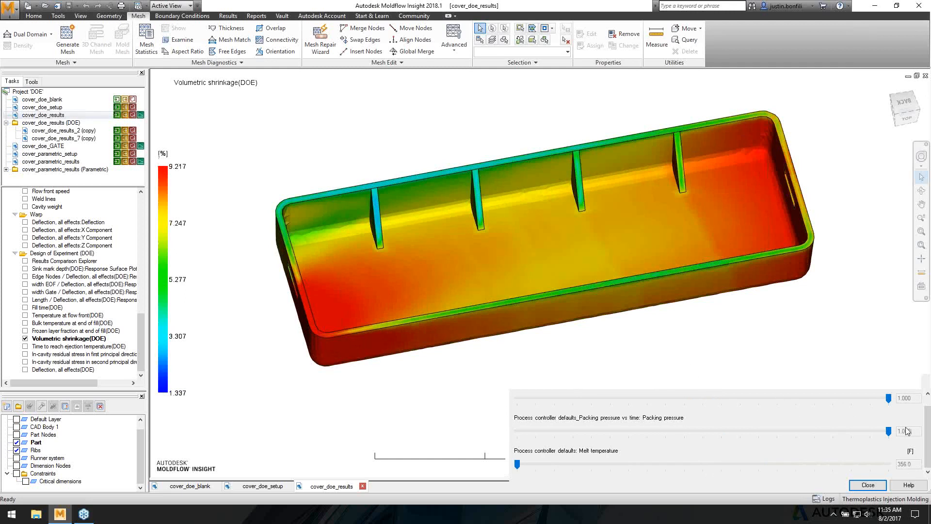
drag(892, 431, 765, 428)
click(515, 398)
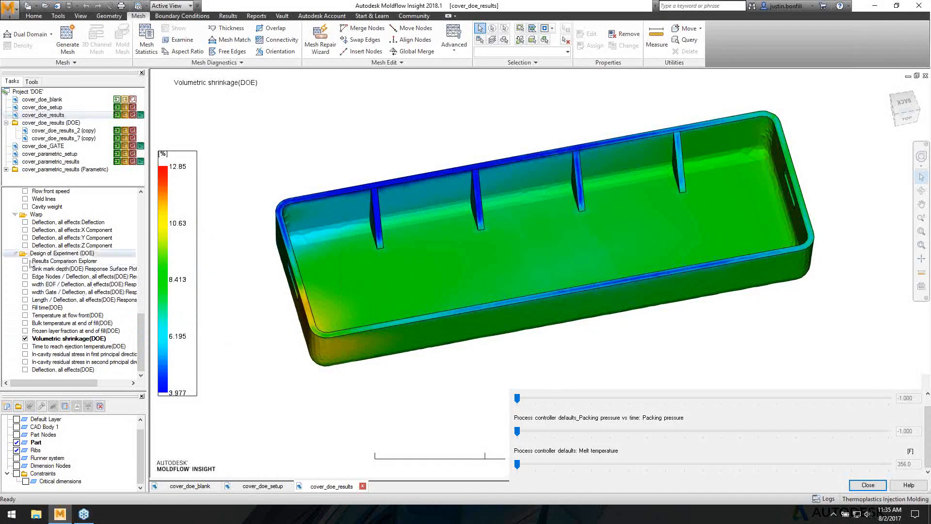
- Show the Edge Nodes deflection response surface and orbit it to a clearer angle
click(25, 277)
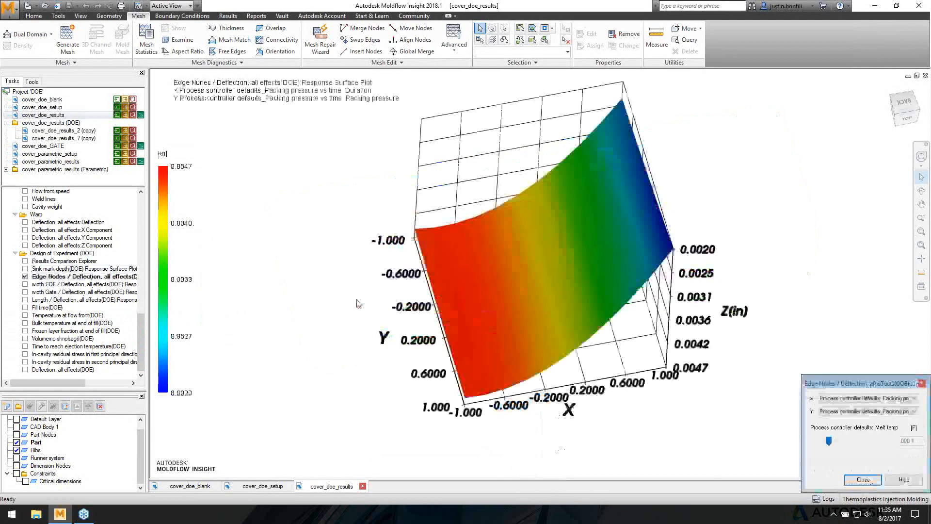
mouse_move(547, 339)
middle_down()
mouse_move(557, 304)
mouse_move(567, 314)
middle_up()
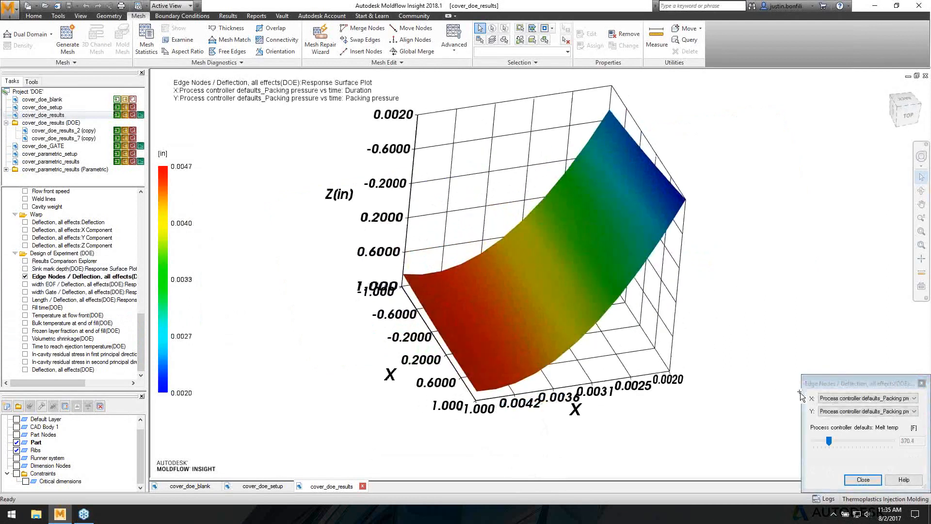
drag(801, 417, 572, 418)
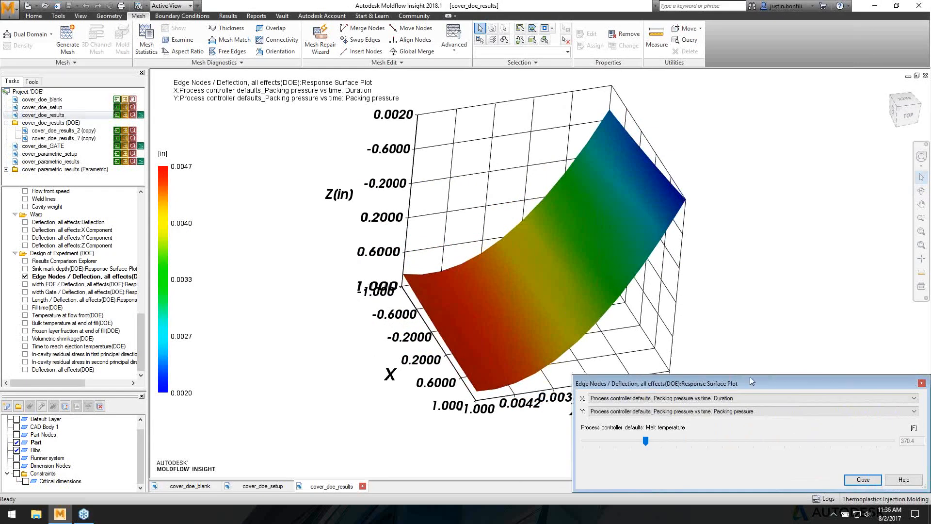
drag(752, 374, 752, 355)
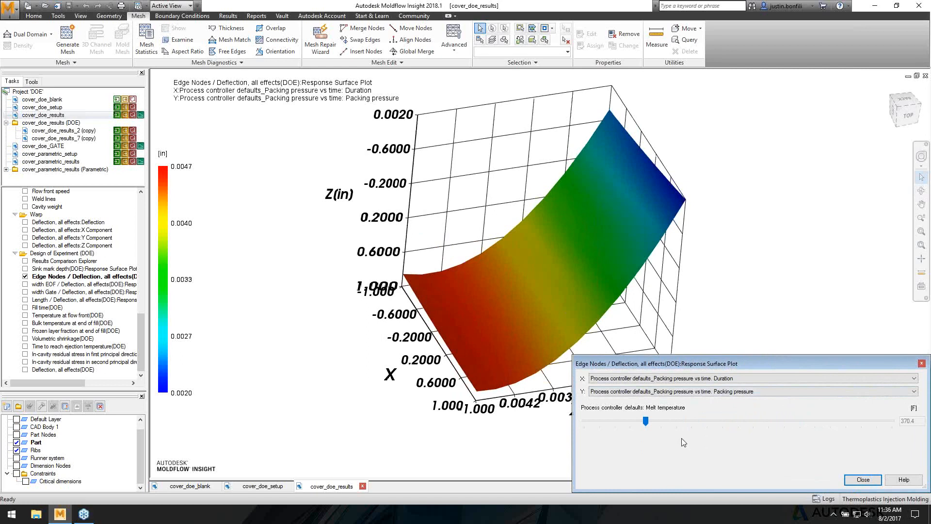
mouse_move(473, 271)
middle_down()
mouse_move(497, 225)
mouse_move(499, 274)
middle_up()
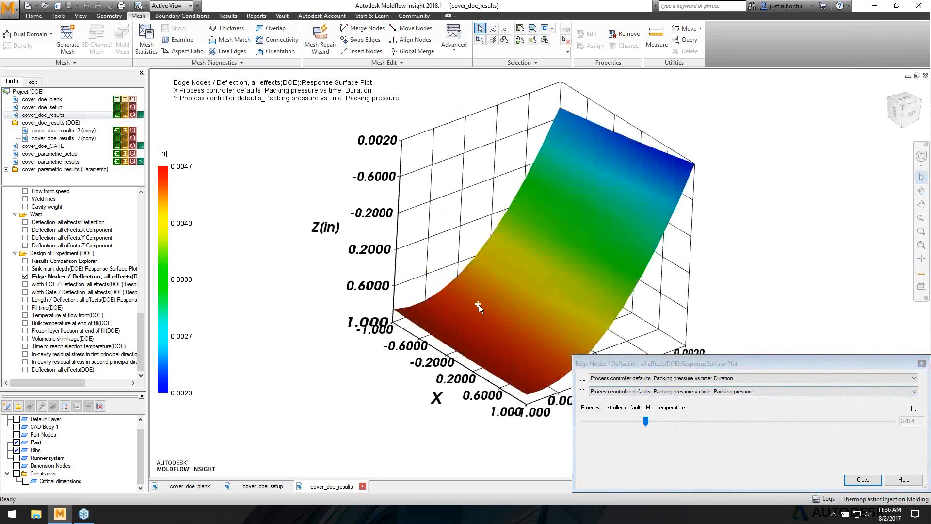
mouse_move(474, 319)
middle_down()
mouse_move(488, 177)
mouse_move(516, 210)
mouse_move(483, 152)
middle_up()
shift+middle_drag(542, 229, 481, 198)
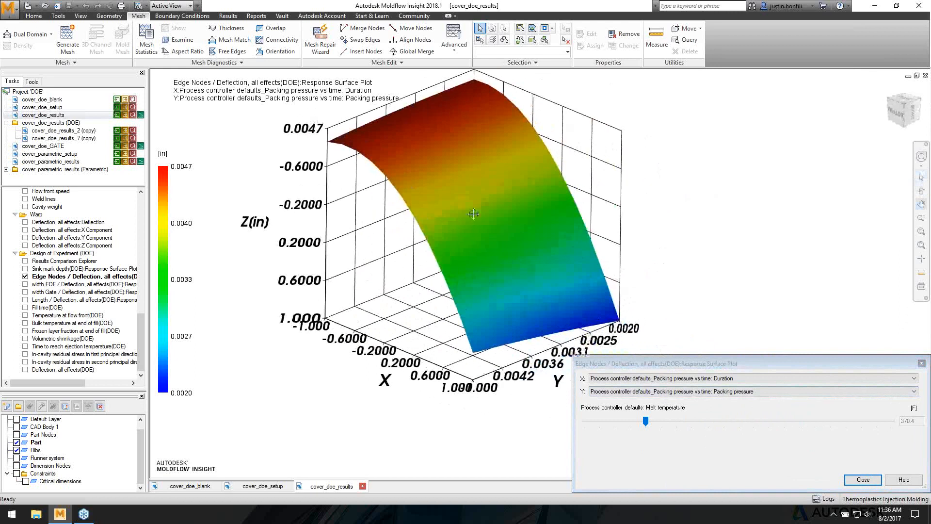
- Widen the factor panel and raise melt temperature above 370.4 to 391.3 F
click(25, 276)
click(25, 276)
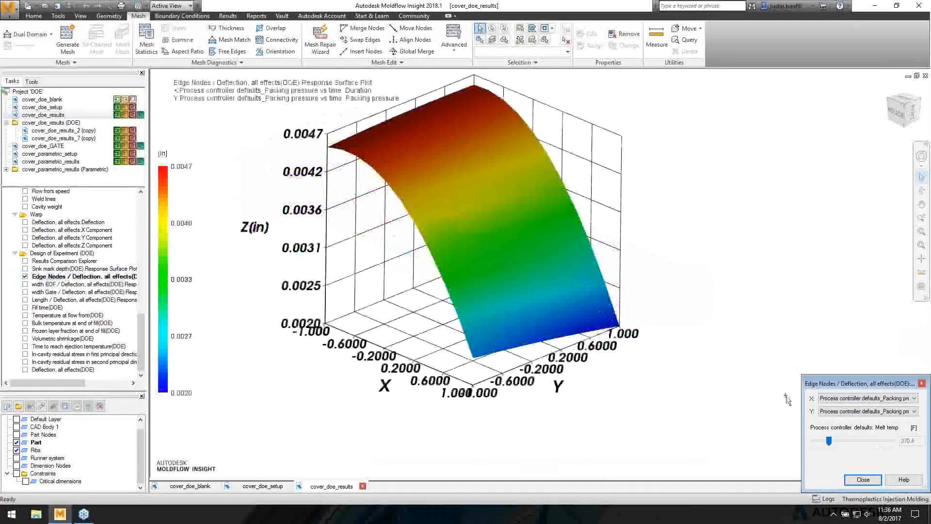
drag(802, 399, 580, 399)
drag(712, 376, 710, 347)
drag(649, 414, 742, 412)
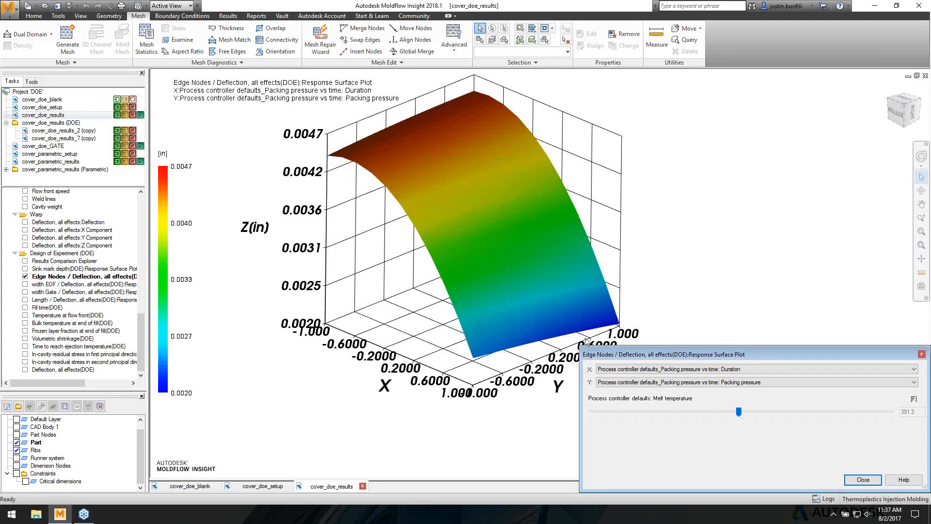
- Close the Response Surface Plot settings and scroll the results list back to the top
click(863, 479)
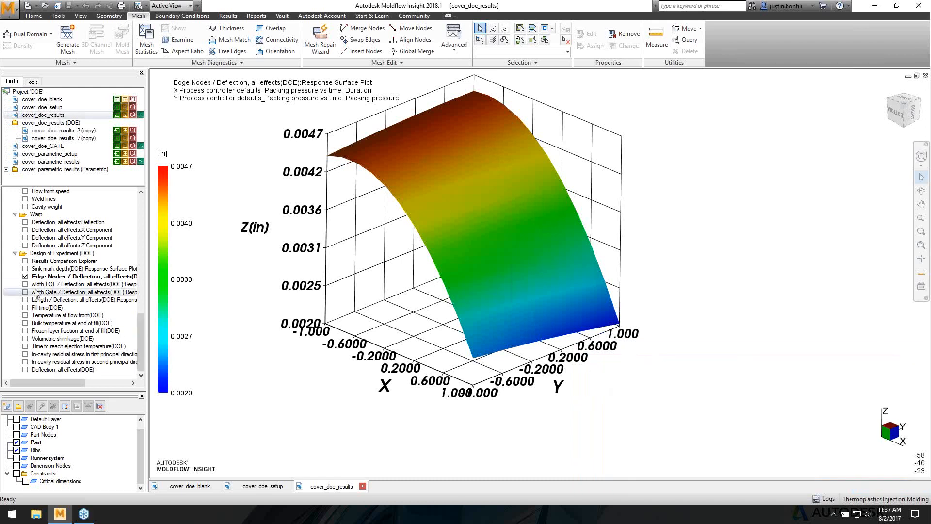
scroll(56, 350, up, 1)
scroll(56, 350, up, 4)
scroll(63, 331, up, 7)
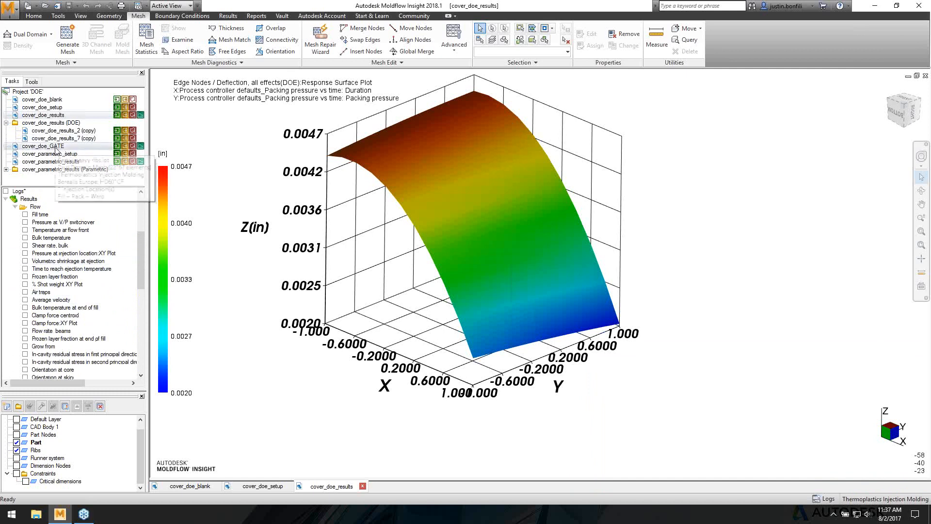
mouse_move(57, 156)
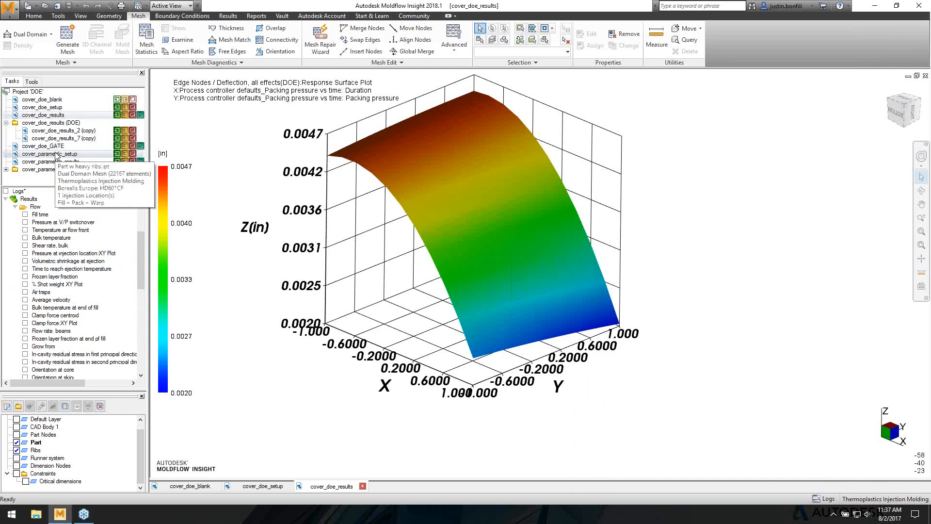
- Open cover_parametric_setup and orbit the meshed cover to view its four ribs and runner
double_click(57, 155)
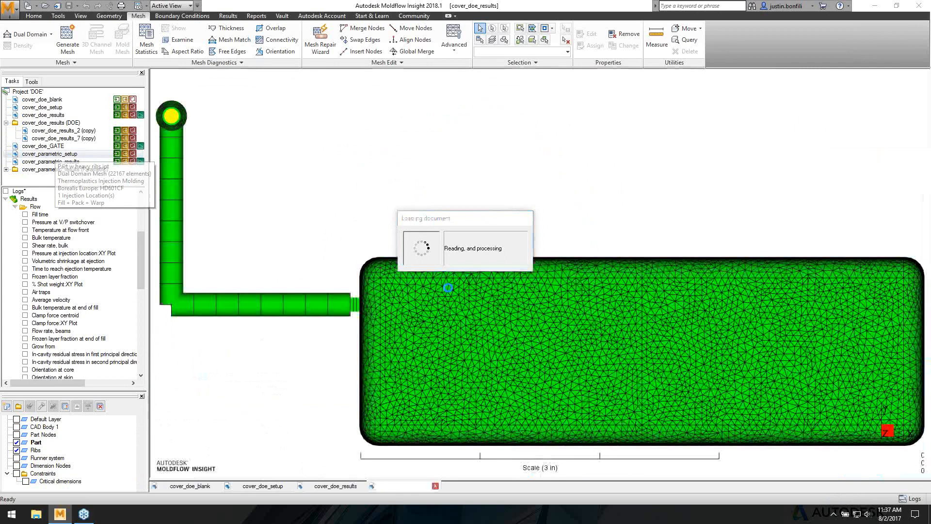
middle_drag(494, 342, 540, 359)
scroll(516, 292, down, 1)
scroll(540, 359, down, 3)
scroll(540, 358, up, 3)
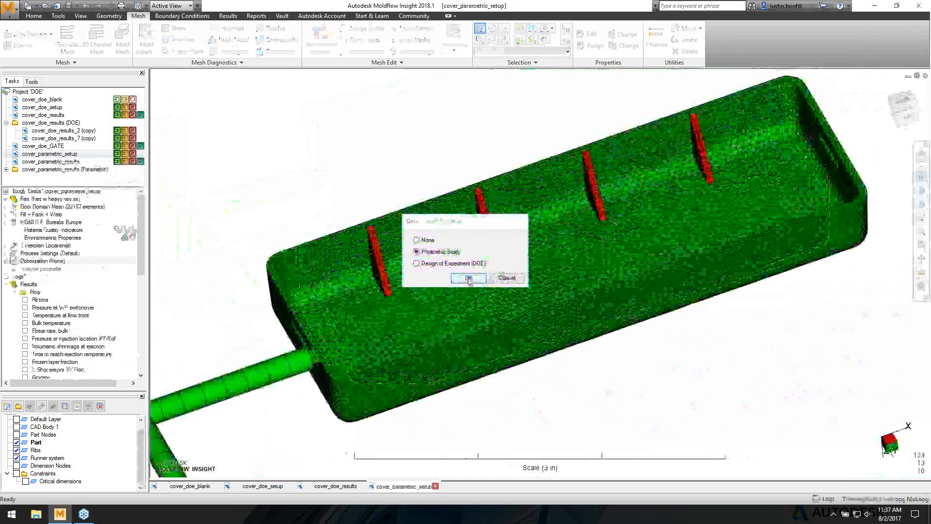
click(469, 277)
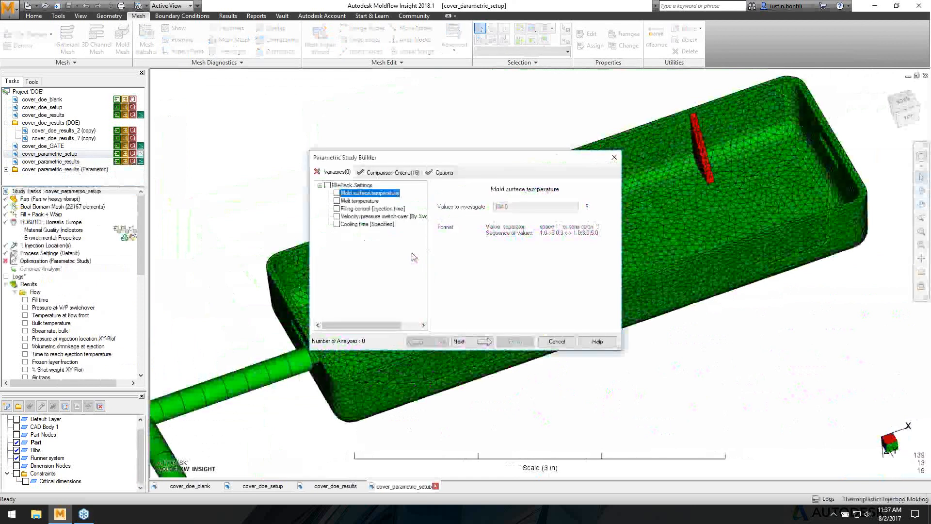
click(336, 193)
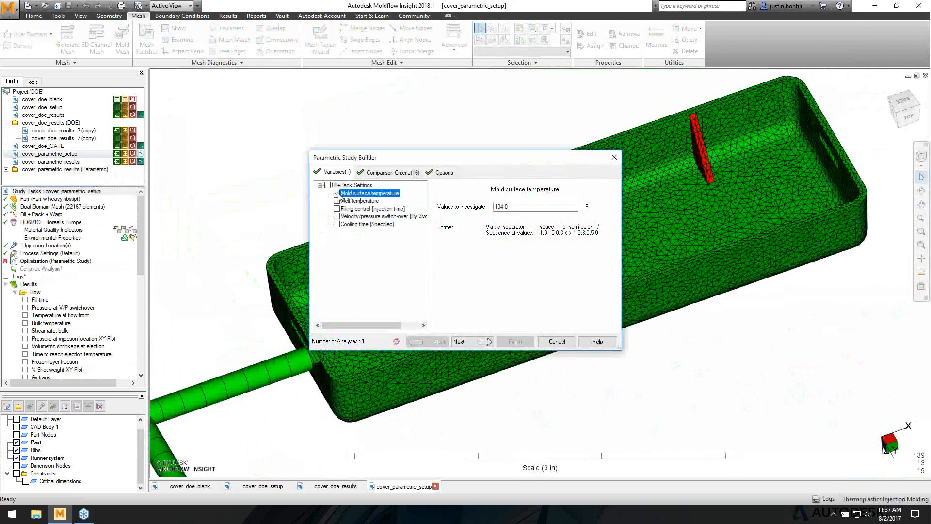
click(516, 208)
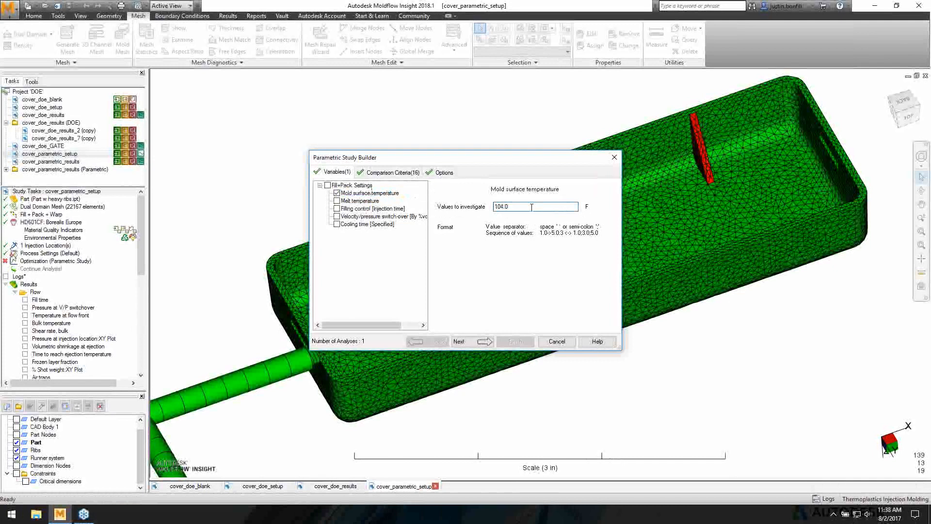
text(120 140.)
key(BackSpace)
click(337, 209)
click(515, 207)
text(1 2)
click(556, 341)
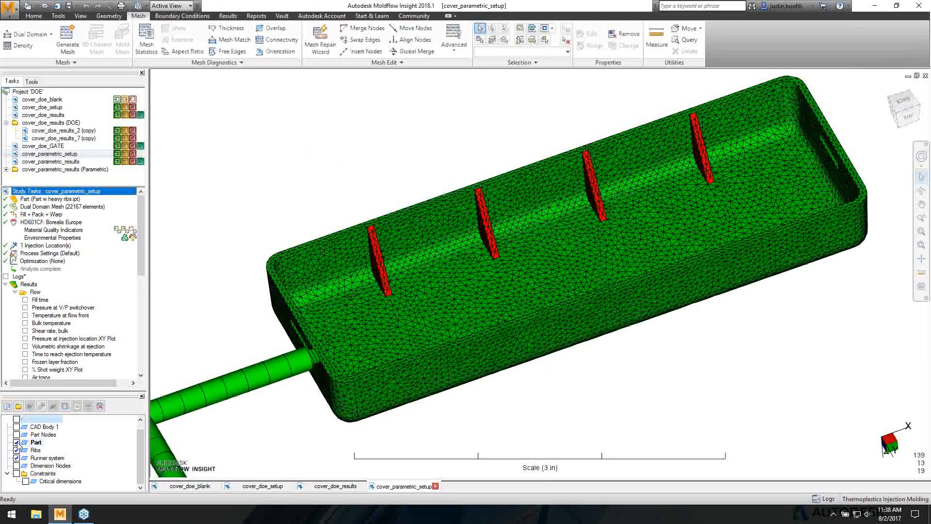
- Show only the CAD Body 1 layer, hiding the mesh, ribs and runner layers
click(16, 442)
click(17, 426)
click(17, 449)
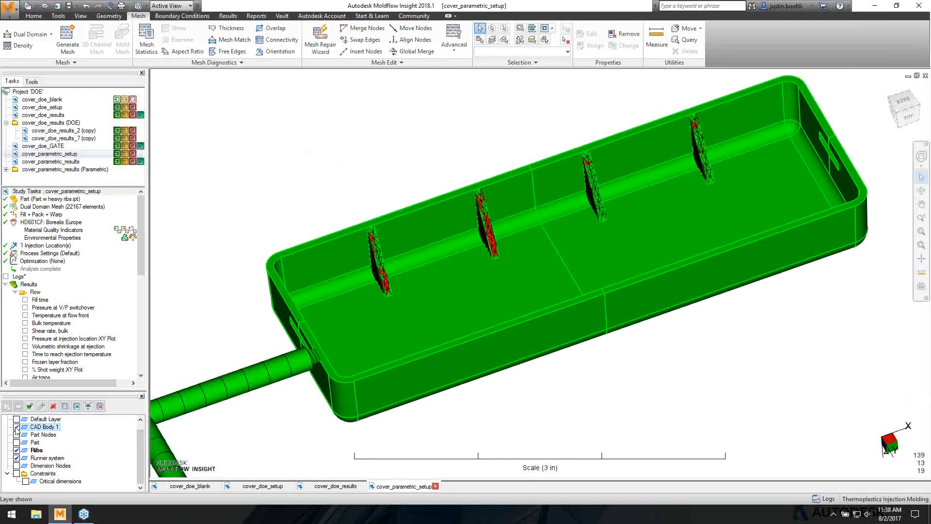
click(17, 458)
- Tilt the CAD cover and bring up the Modify CAD Surfaces options (Normal / Vector)
middle_drag(333, 284, 237, 124)
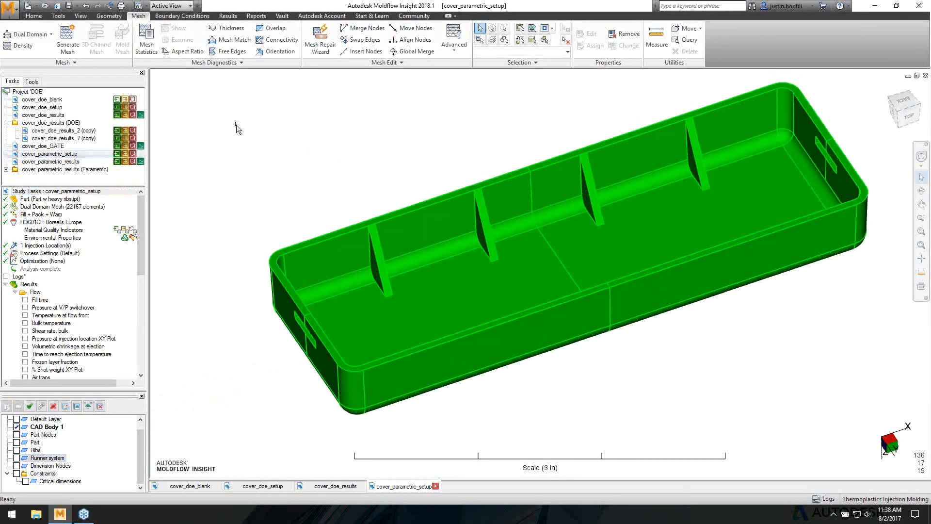
click(109, 16)
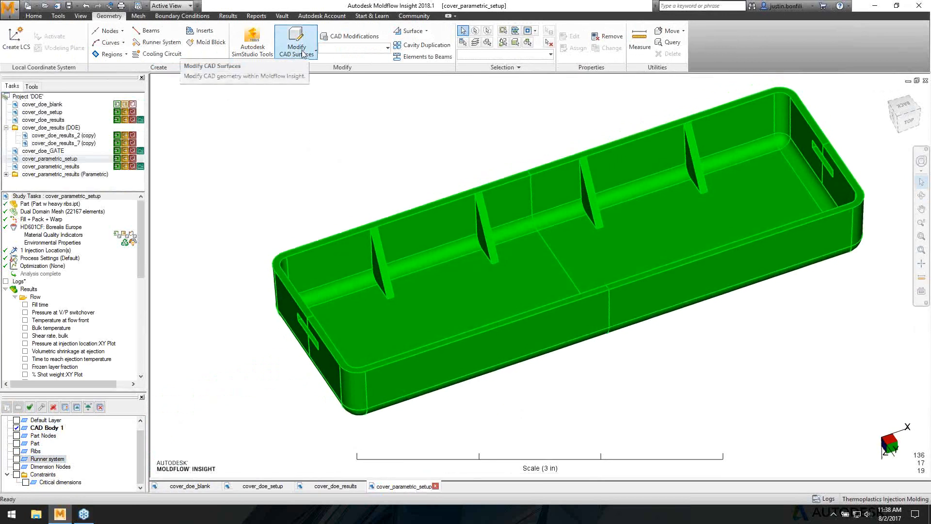
click(303, 53)
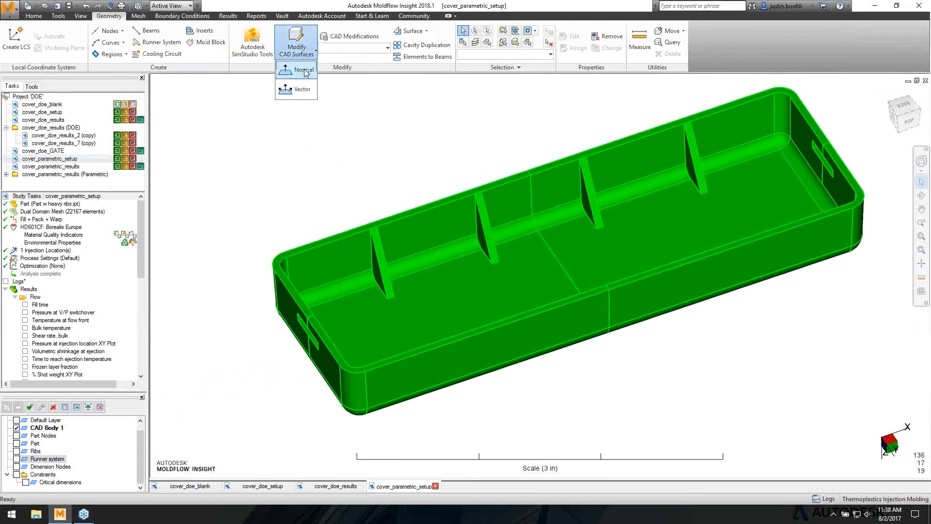
- Start a Normal CAD surface modification and select the first rib's side face
click(305, 71)
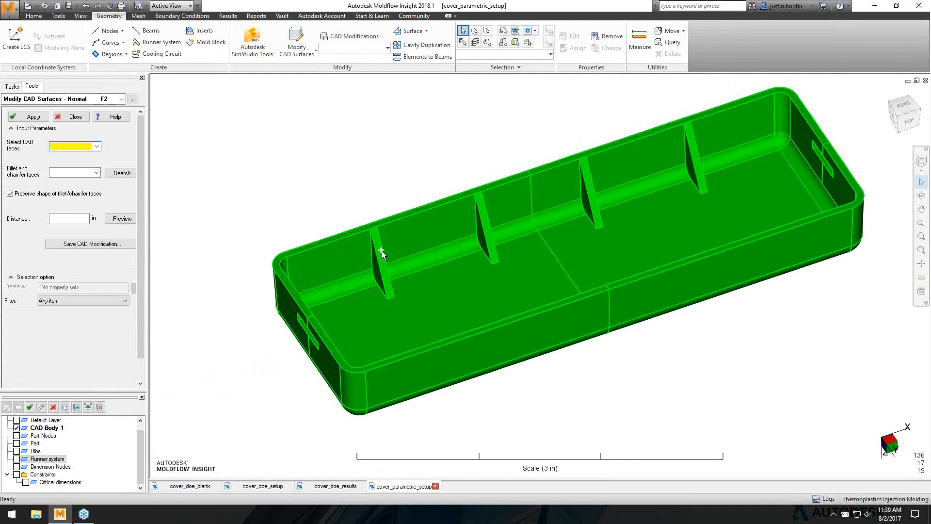
middle_drag(382, 251, 393, 244)
key(alt+Tab)
mouse_move(301, 249)
middle_down()
mouse_move(364, 271)
mouse_move(408, 267)
mouse_move(344, 189)
middle_up()
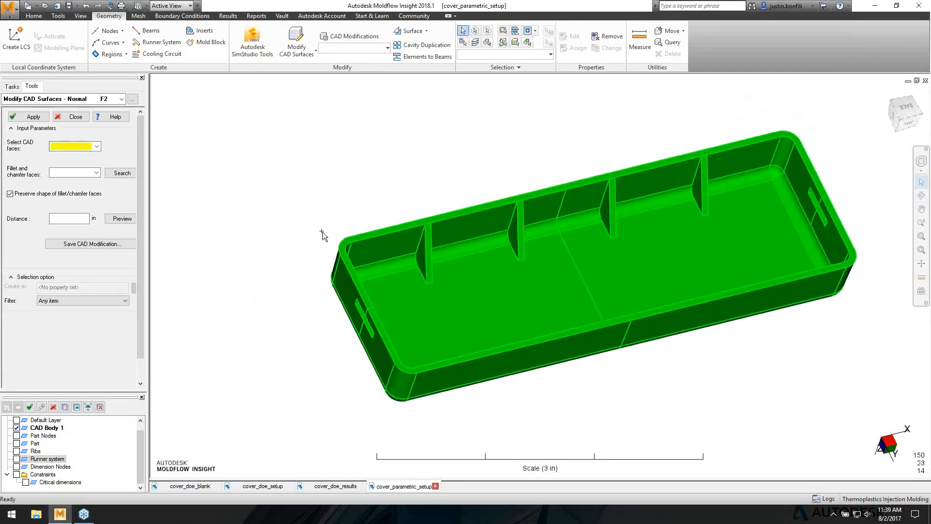
scroll(322, 233, up, 1)
click(400, 257)
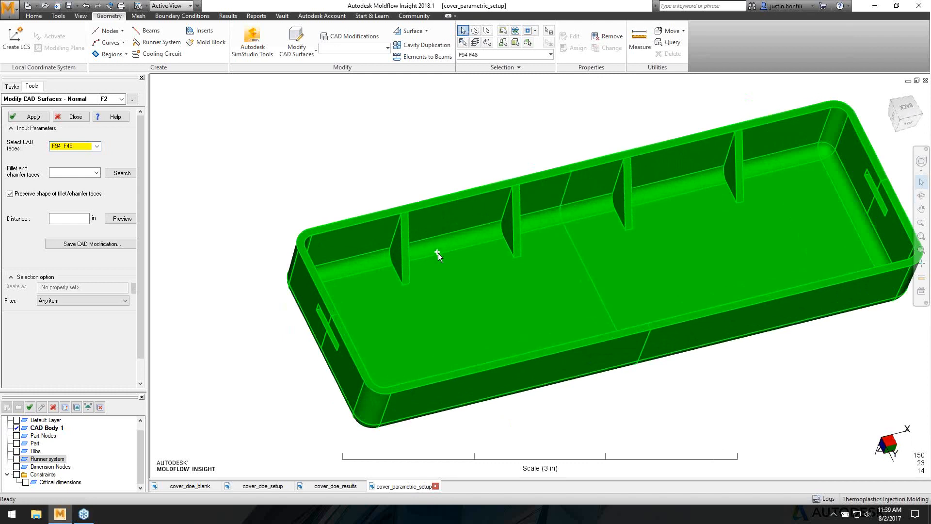
middle_drag(437, 249, 398, 251)
click(403, 249)
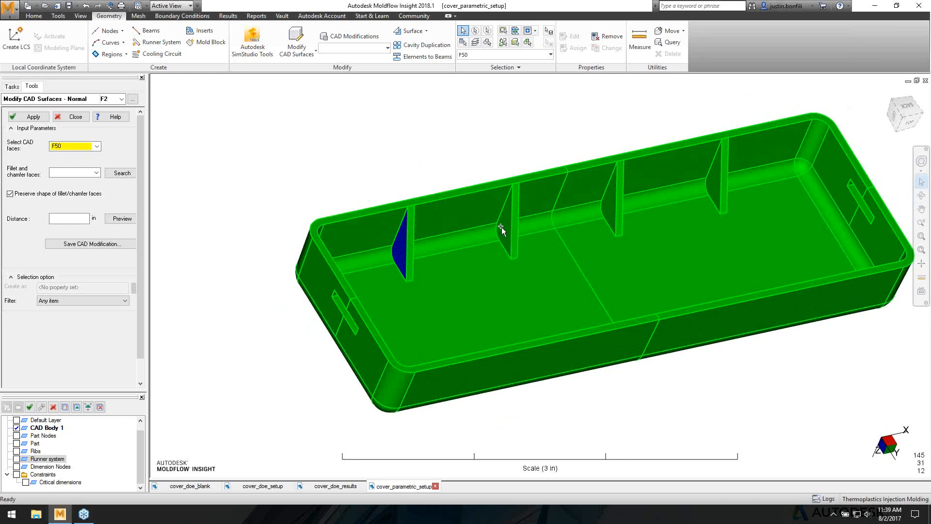
click(509, 127)
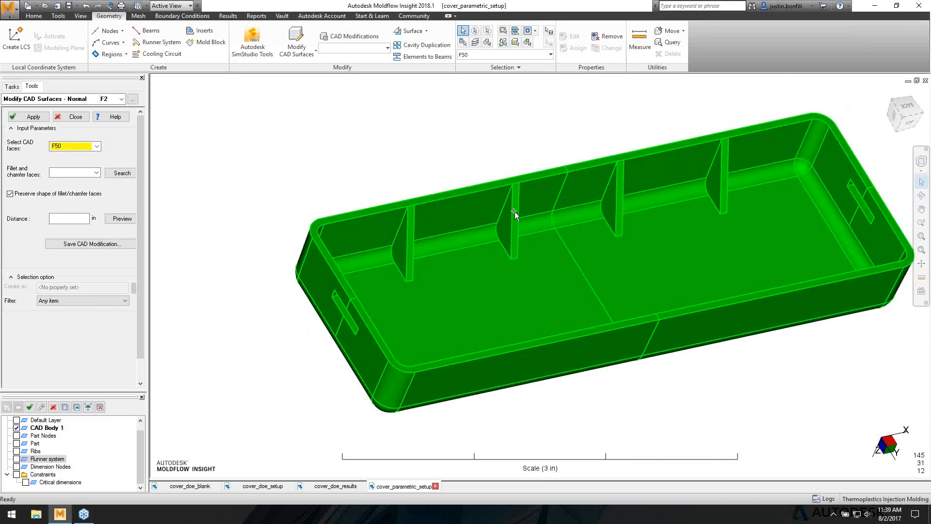
click(393, 246)
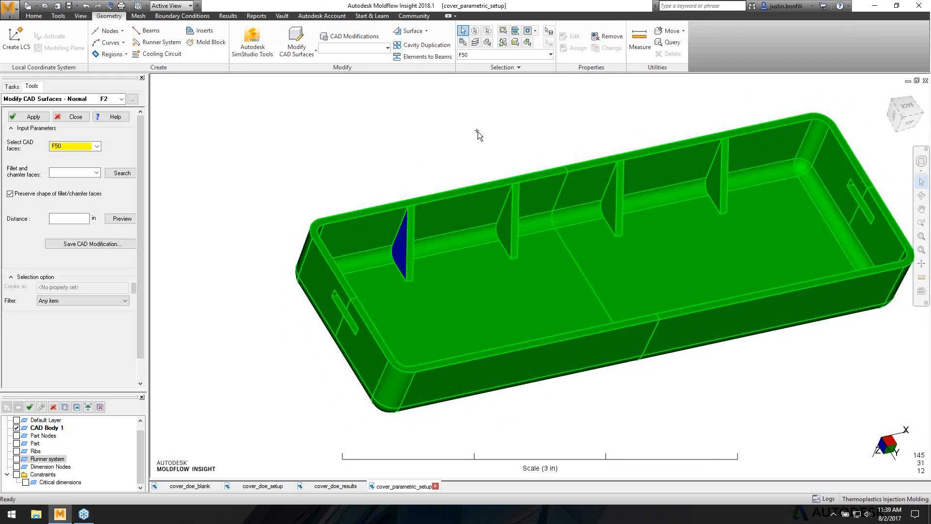
click(498, 213)
click(399, 250)
- Add side faces of the remaining ribs, bringing the selection to eight faces
click(503, 228)
click(609, 205)
click(714, 182)
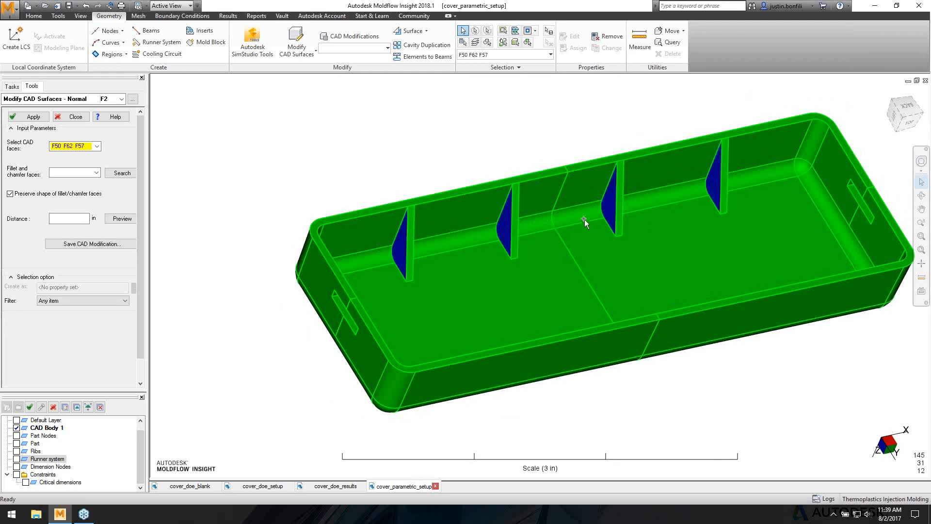
middle_drag(584, 219, 380, 260)
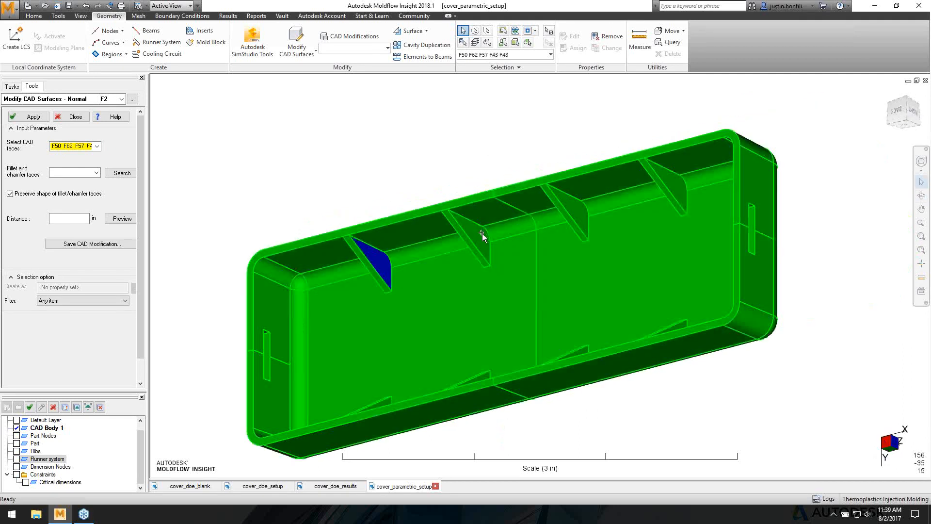
click(572, 209)
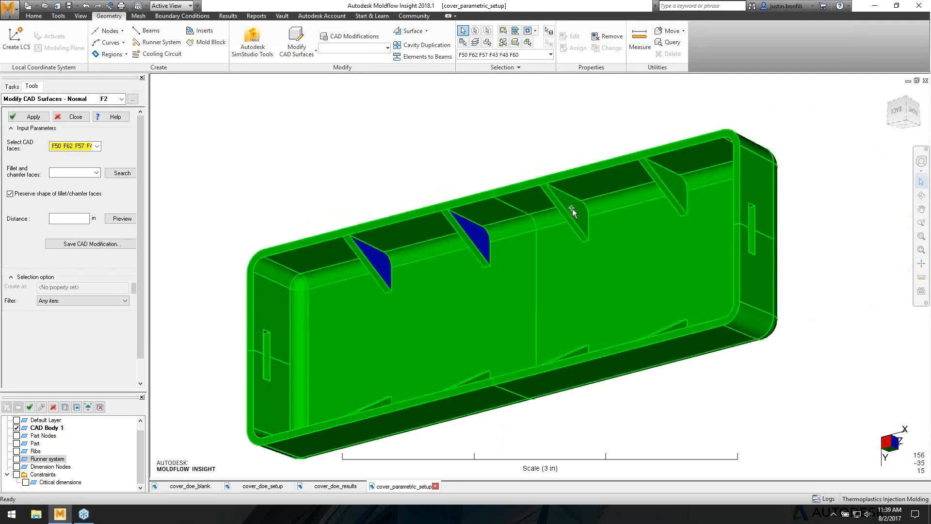
click(668, 178)
middle_drag(329, 272, 465, 213)
click(461, 215)
- Preview a 0.02 in normal offset of the selected rib faces
click(52, 222)
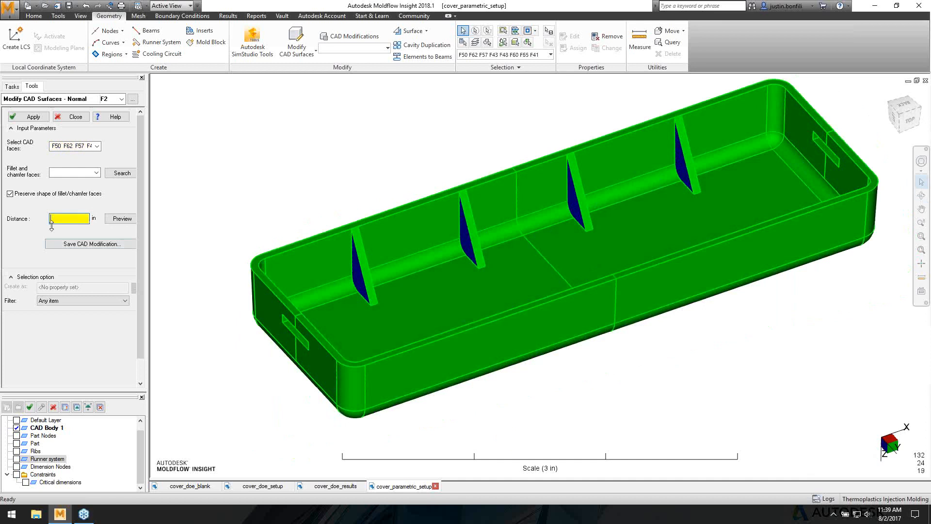
text(02)
drag(152, 219, 170, 221)
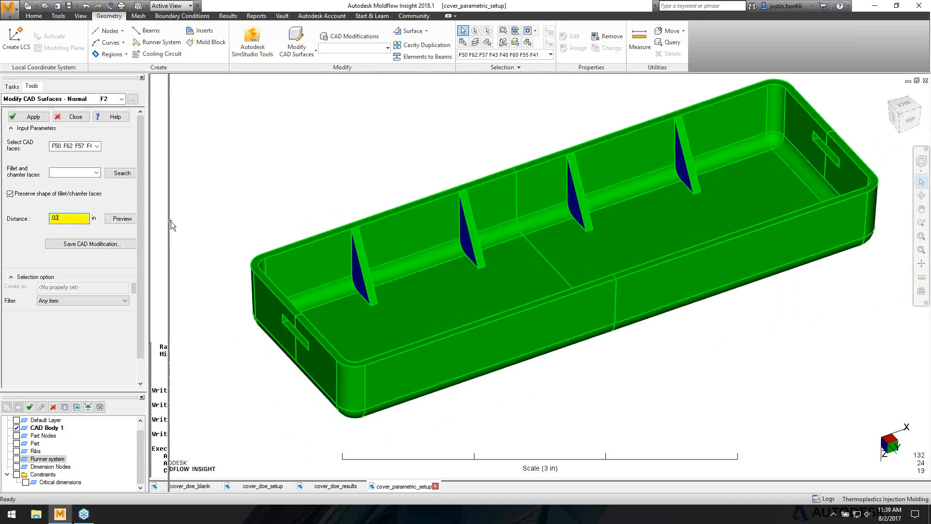
click(117, 216)
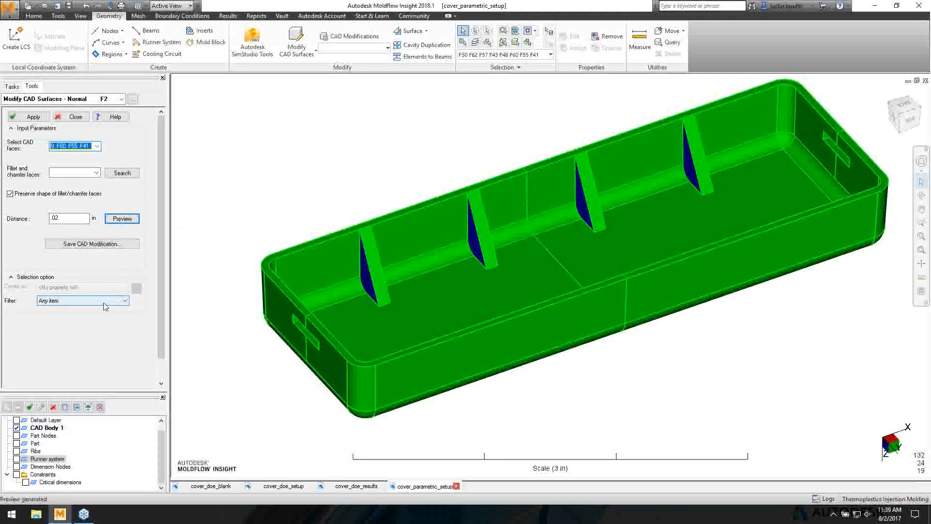
- Save the offset as a CAD modification named 'rib width'
click(101, 245)
text(r)
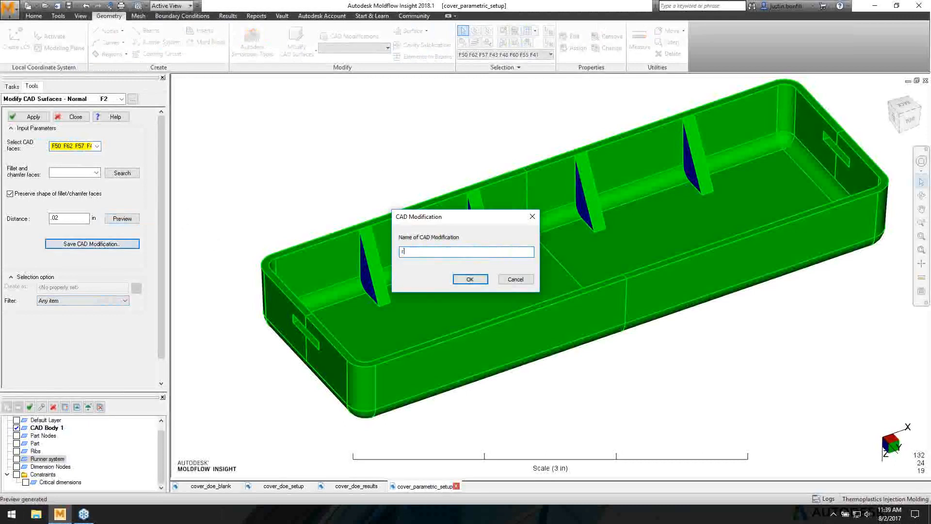
text(ib width)
click(465, 280)
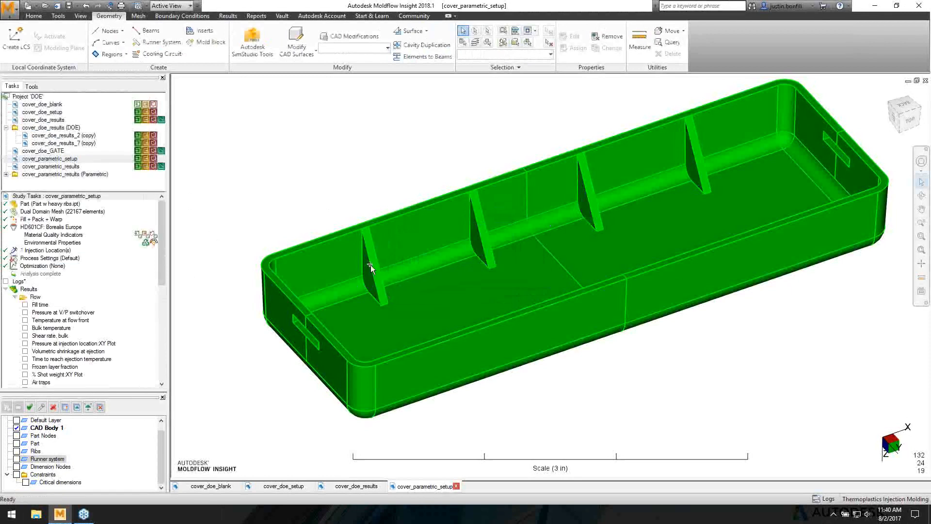
click(388, 47)
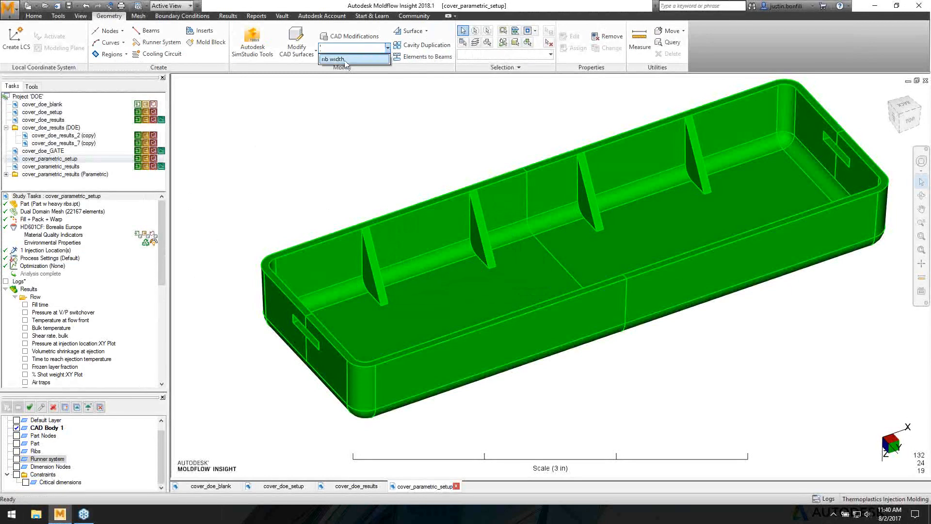
click(297, 153)
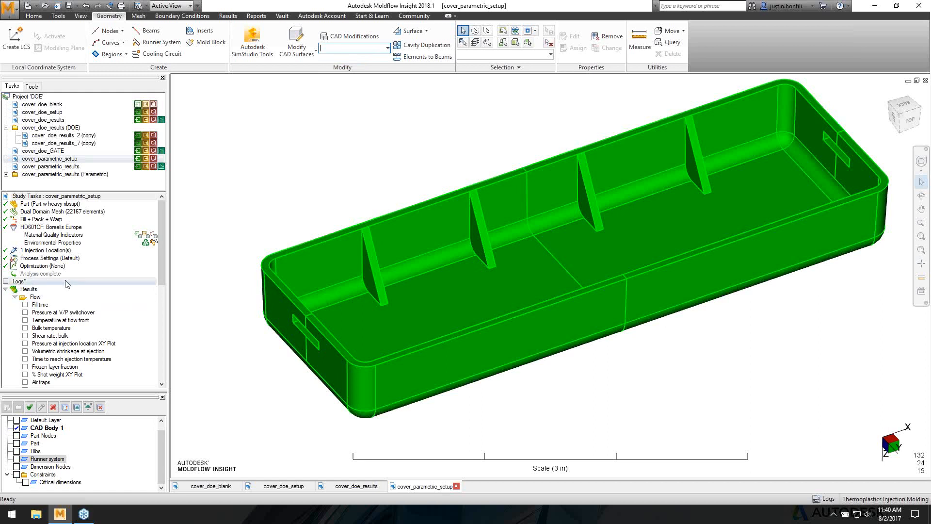
click(39, 266)
double_click(39, 267)
click(444, 255)
click(465, 275)
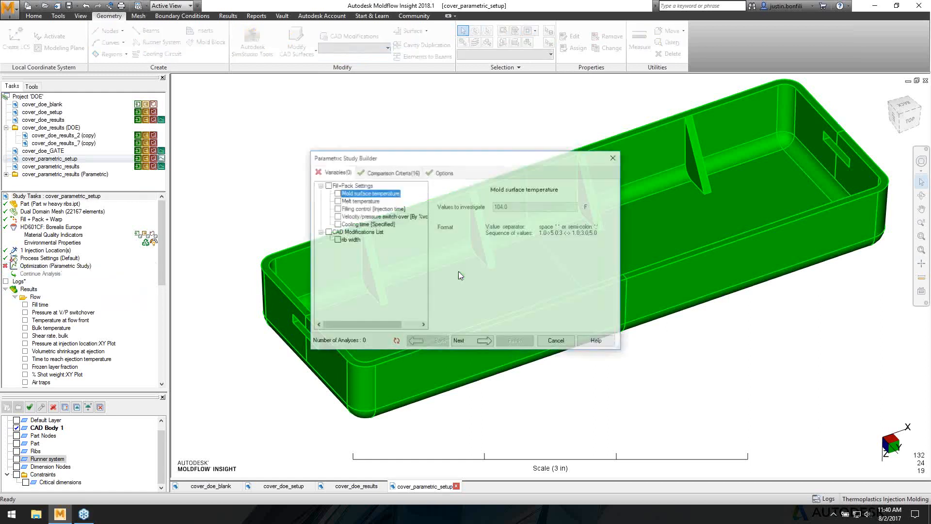
click(336, 239)
click(532, 205)
text(.04 )
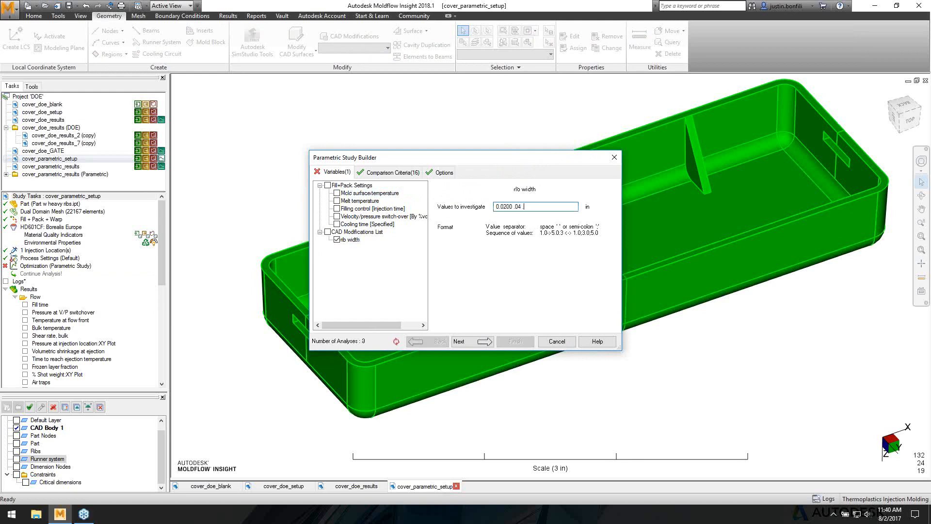
text(.06)
click(546, 341)
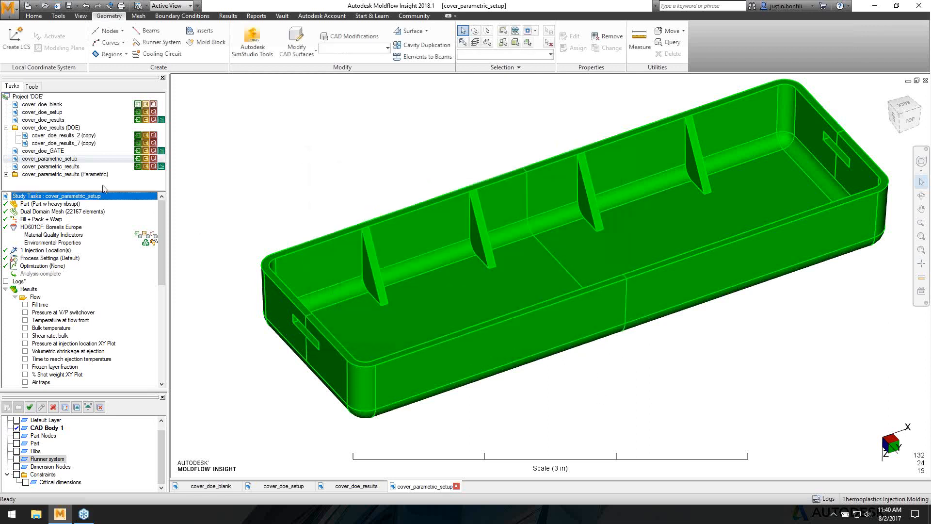
- Open the cover_parametric_results study from the project tree
double_click(51, 166)
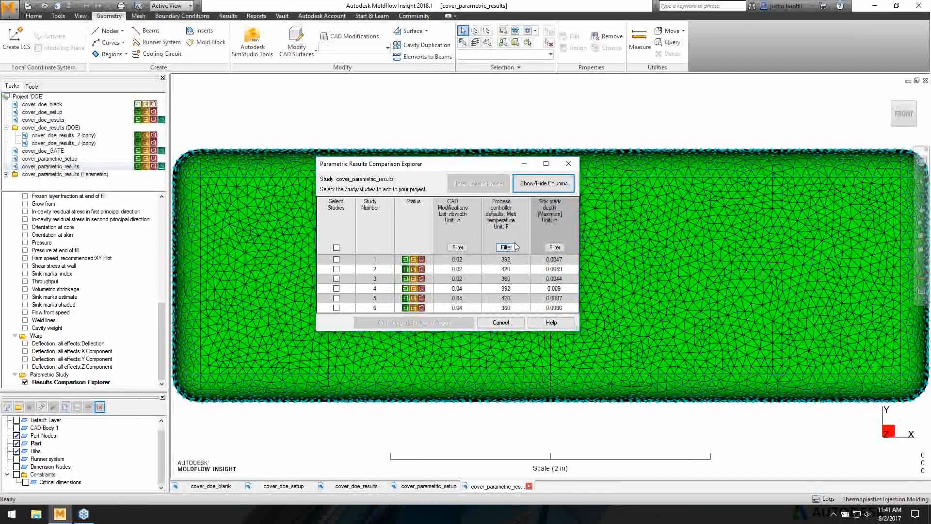
- Sort the runs by sink mark depth, tick studies 3 and 5, and add them to the project
click(568, 228)
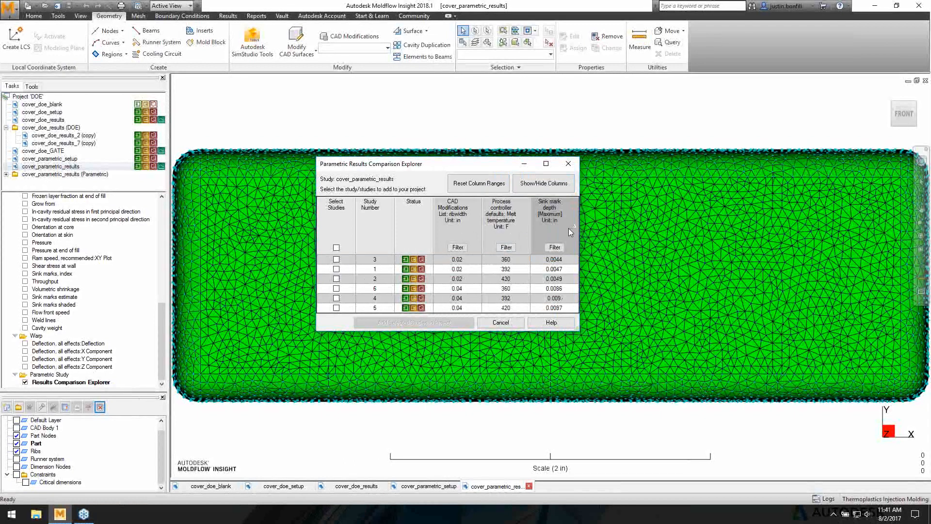
click(336, 259)
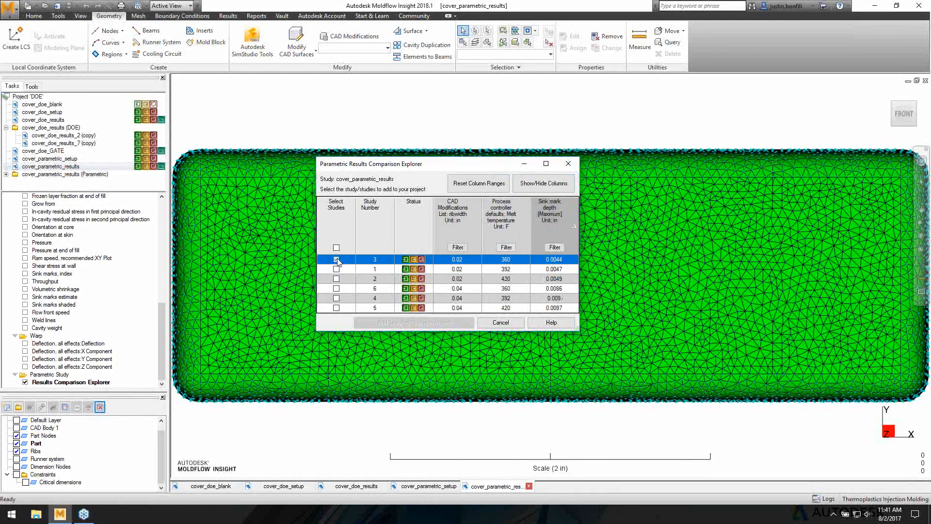
click(336, 307)
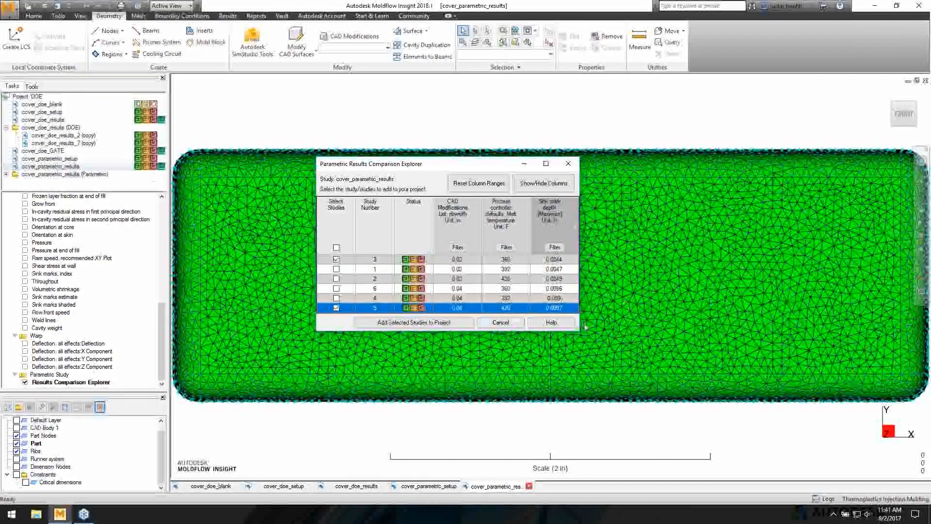
click(502, 323)
- Expand the Parametric folder and check the copied cover_parametric_results_3 and cover_parametric_results_5 studies
click(5, 174)
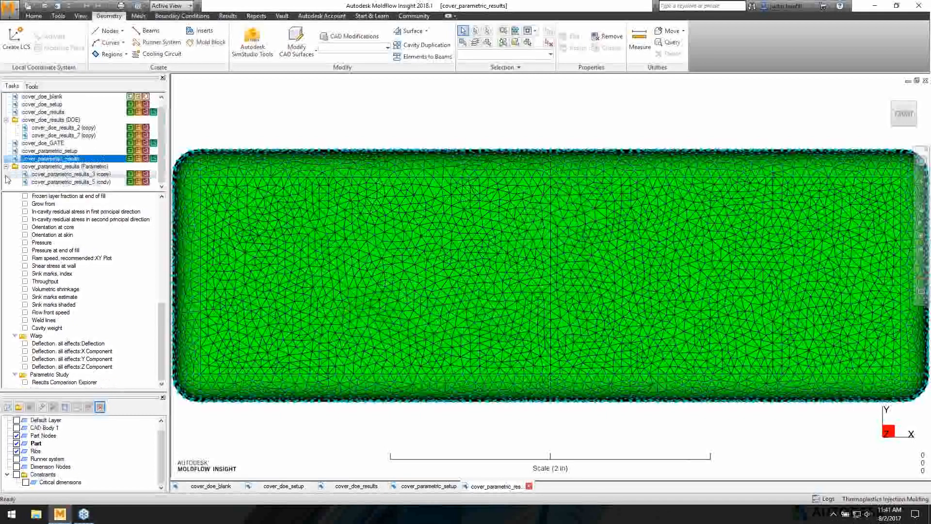
click(95, 174)
click(95, 183)
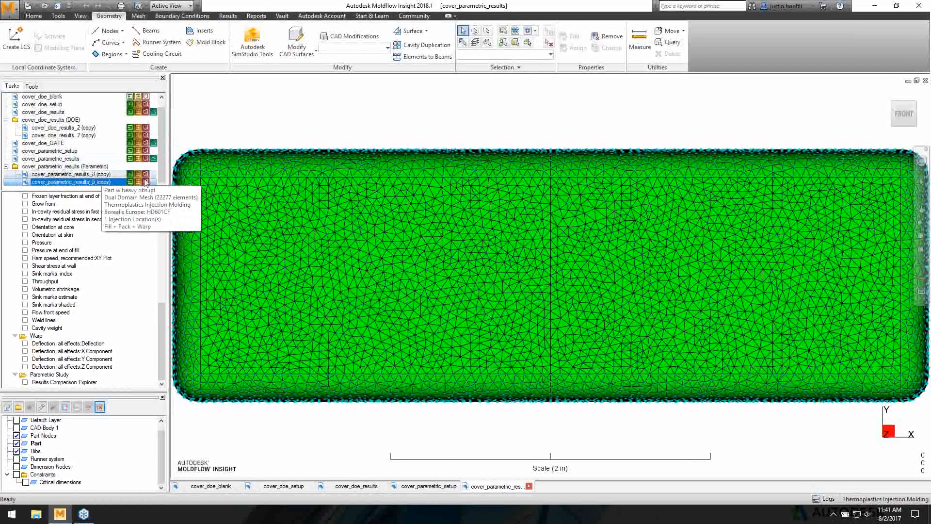
click(83, 514)
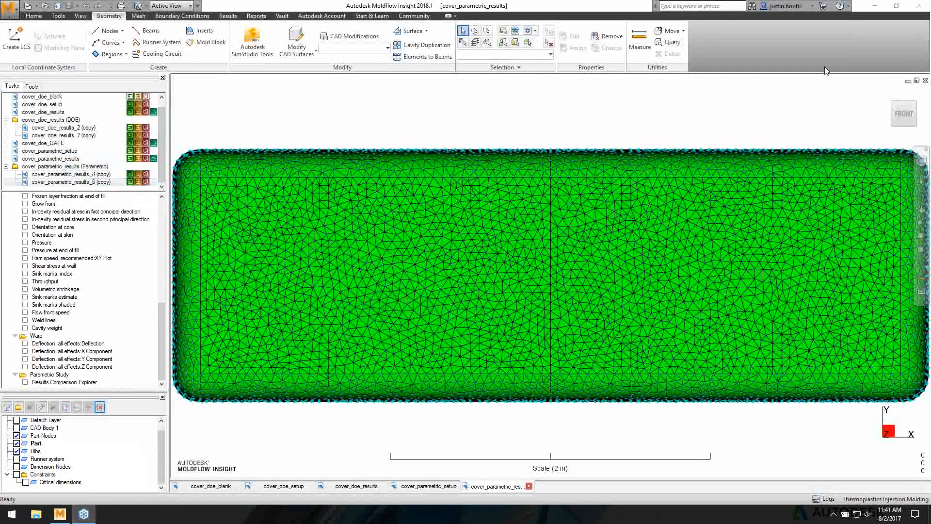